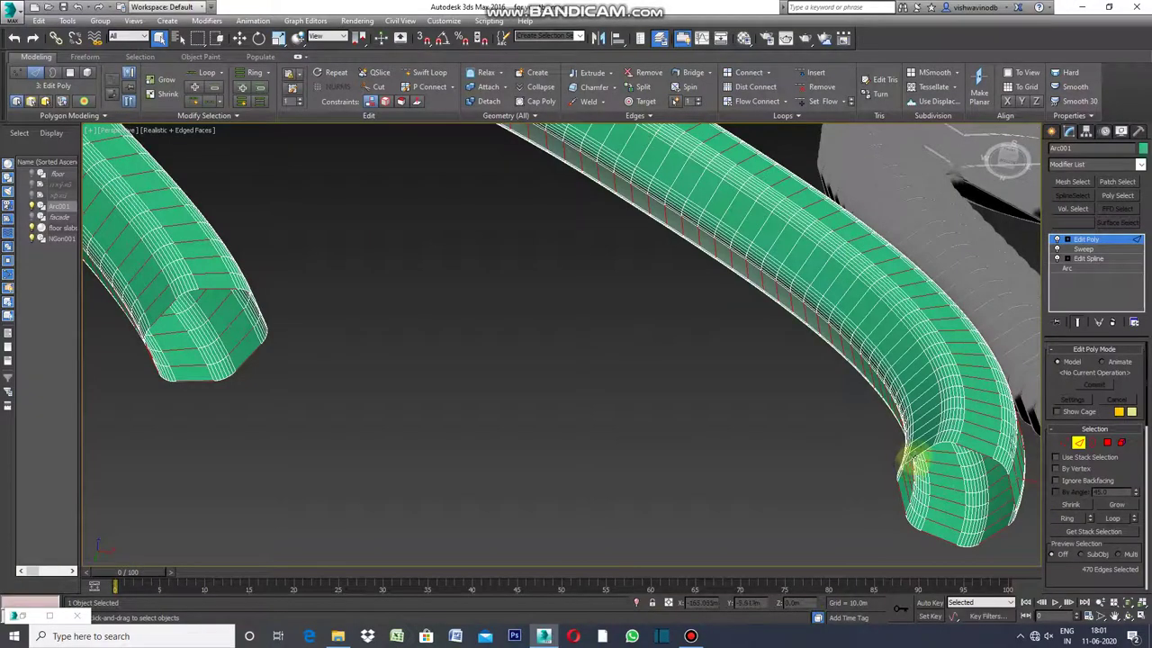
Step: Pick seven edges around the tube end and extend them with Ring into edge rings along the arch
left_click(915, 459)
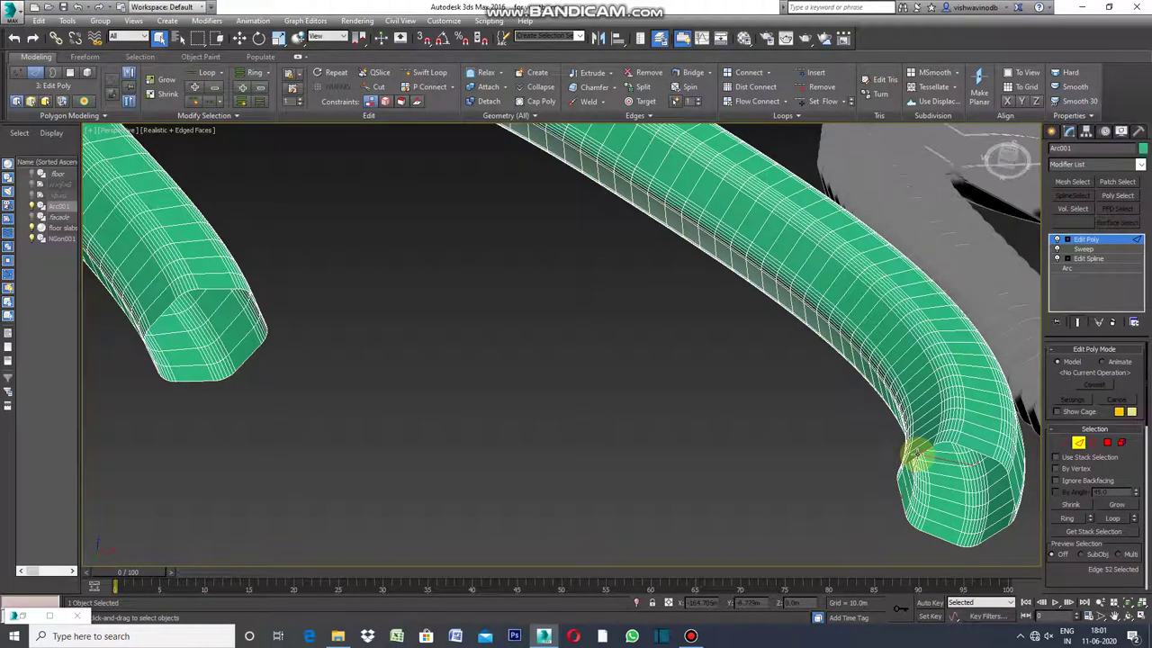
left_click(983, 455, "ctrl")
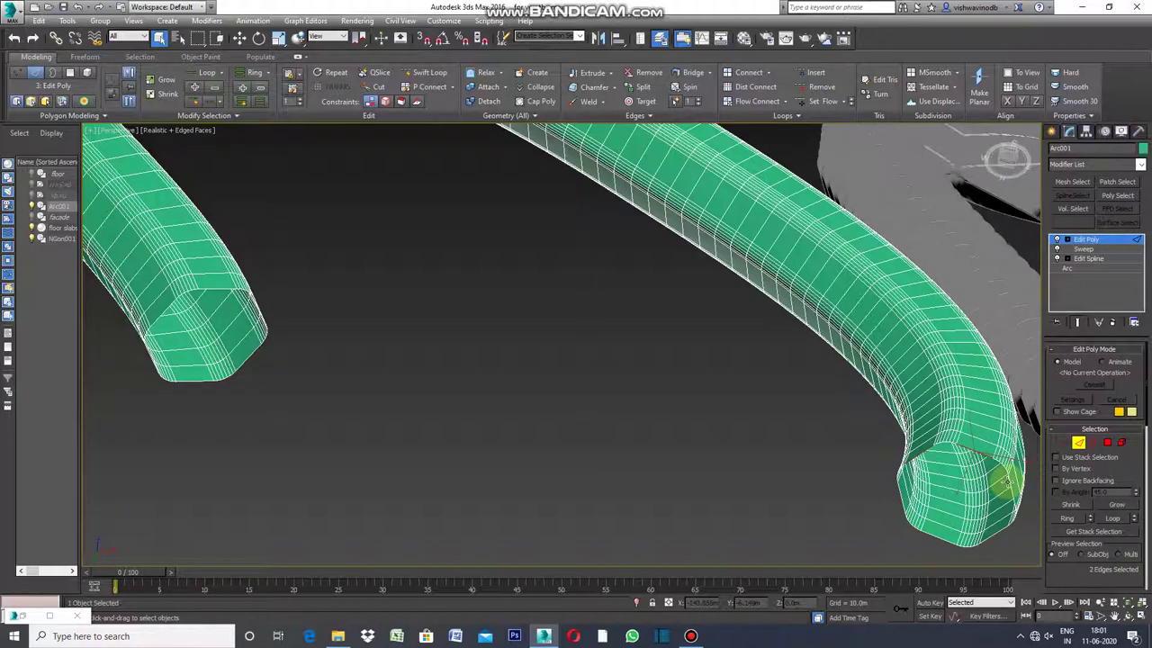
left_click(1001, 531, "ctrl")
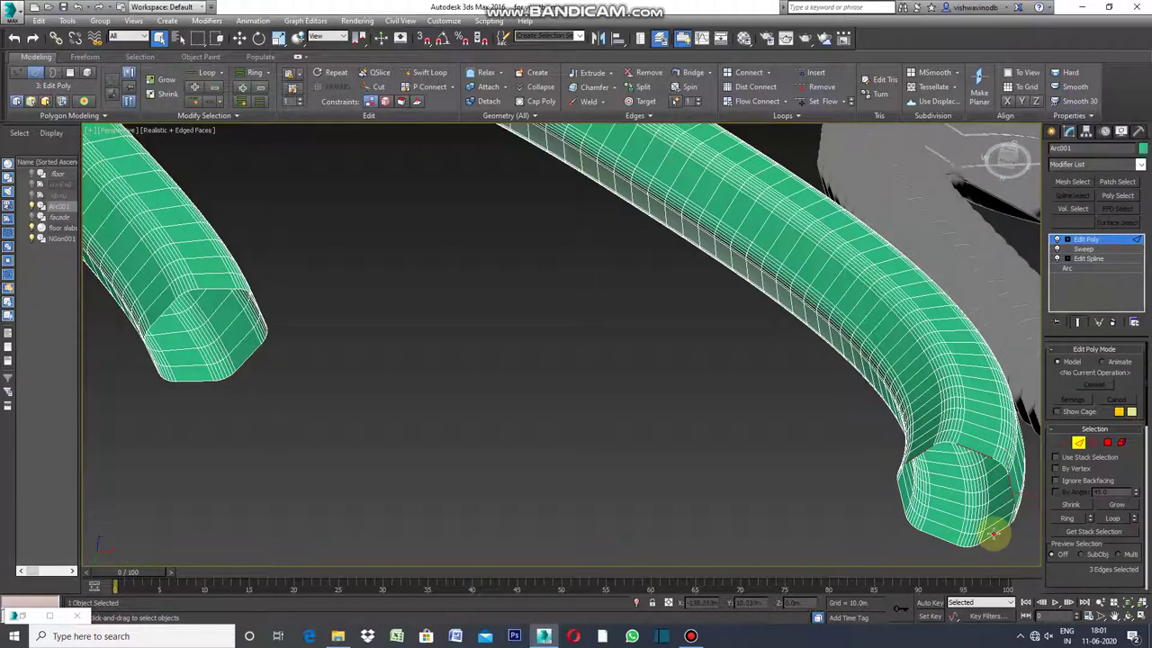
left_click(947, 543, "ctrl")
left_click(925, 526, "ctrl")
left_click(900, 500, "ctrl")
left_click(912, 458, "ctrl")
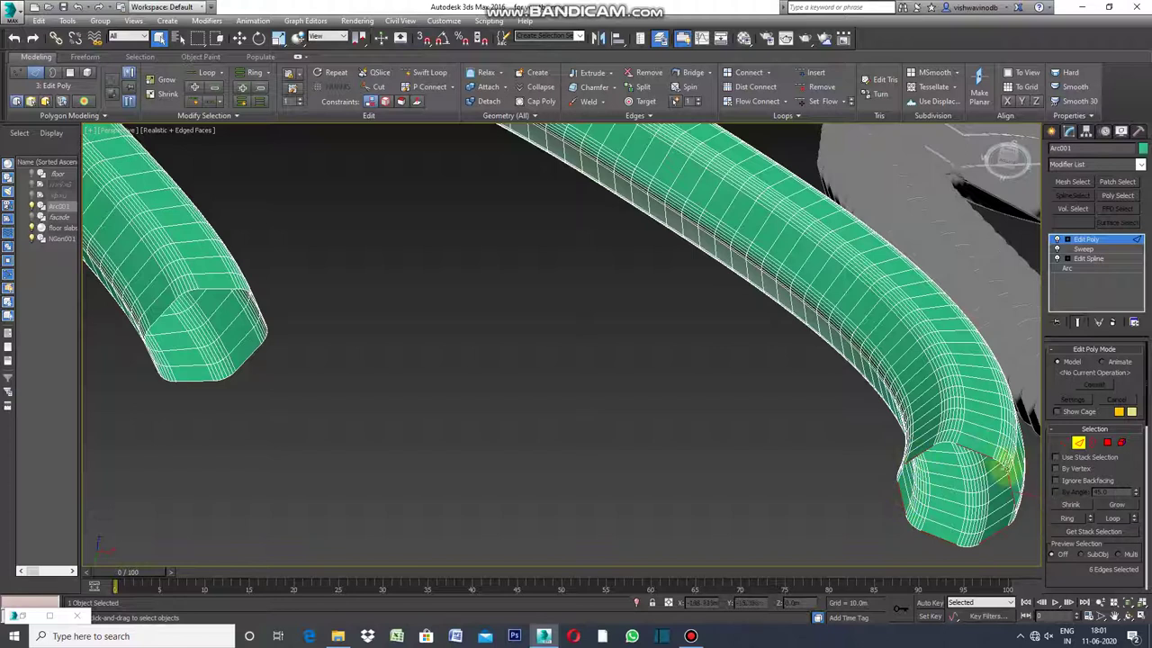
left_click(1069, 520)
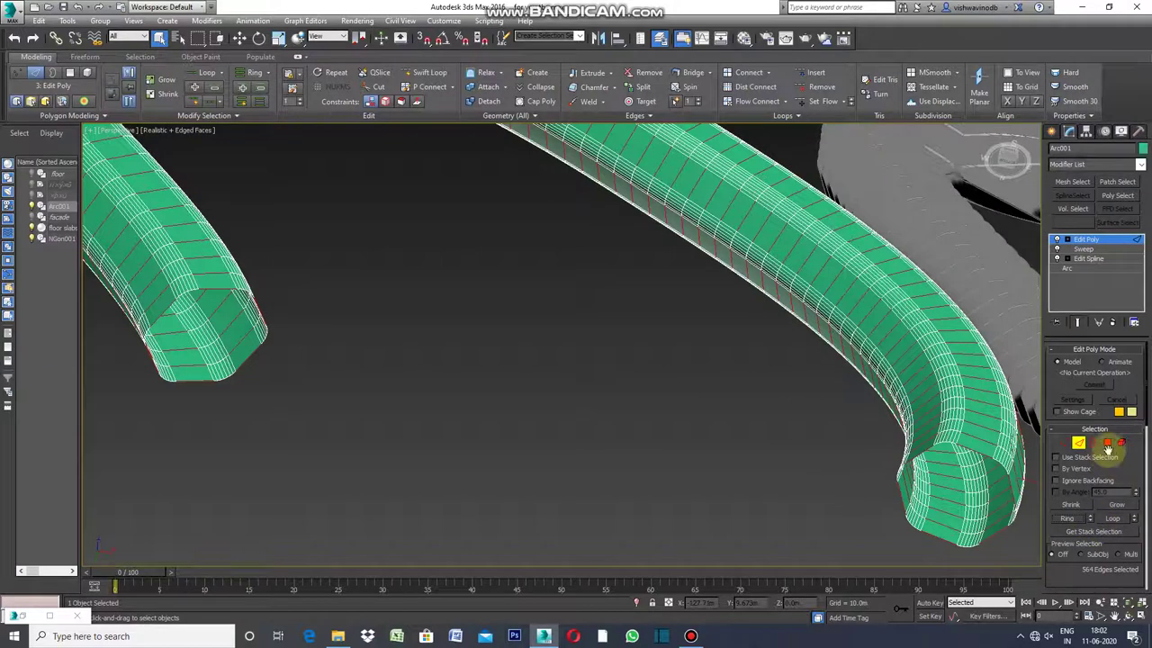
left_click(1108, 443, "ctrl")
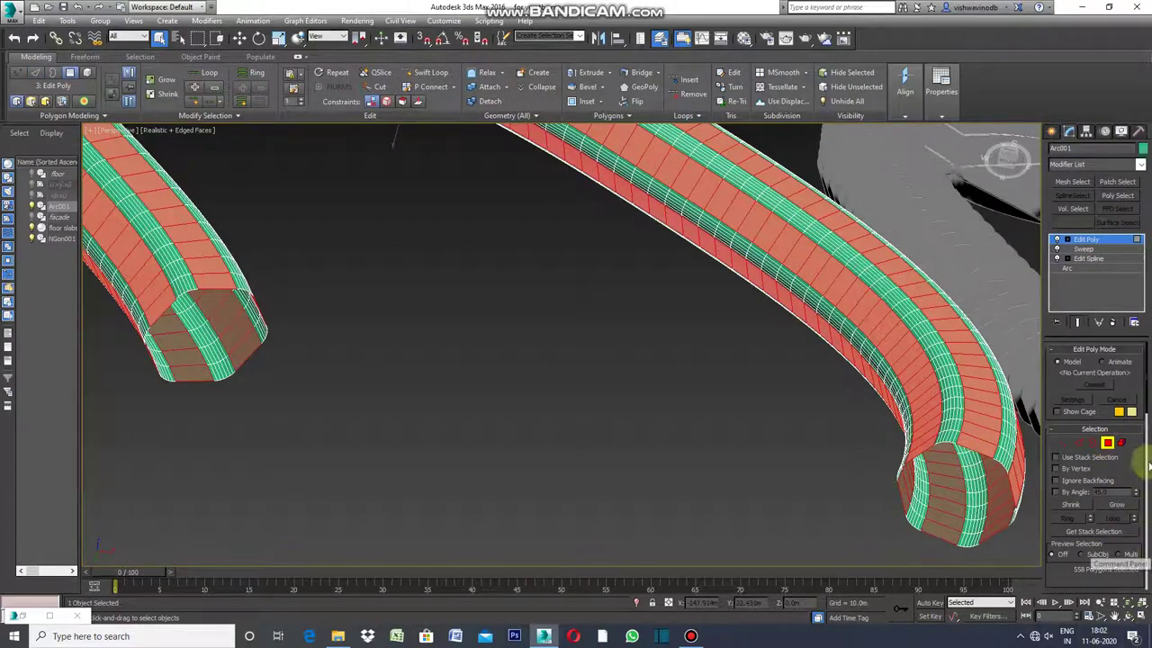
Step: Detach the face strips between the edge rings into a new object named Object, then select it
left_click_drag(1146, 385, 1143, 437)
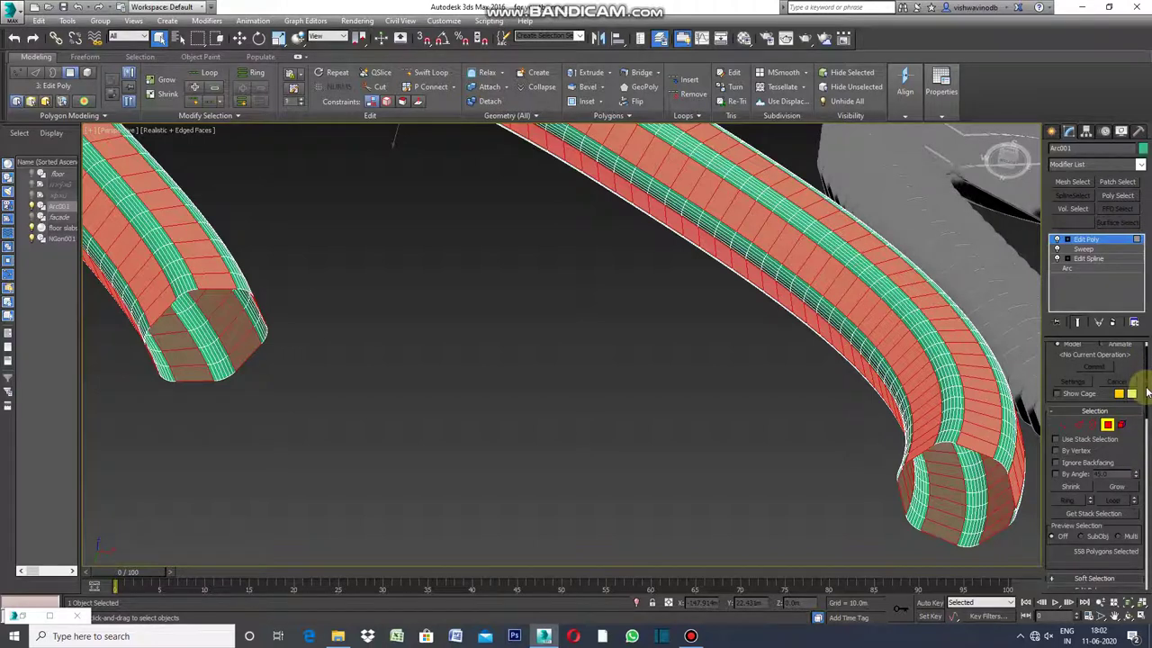
left_click_drag(1143, 437, 1143, 497)
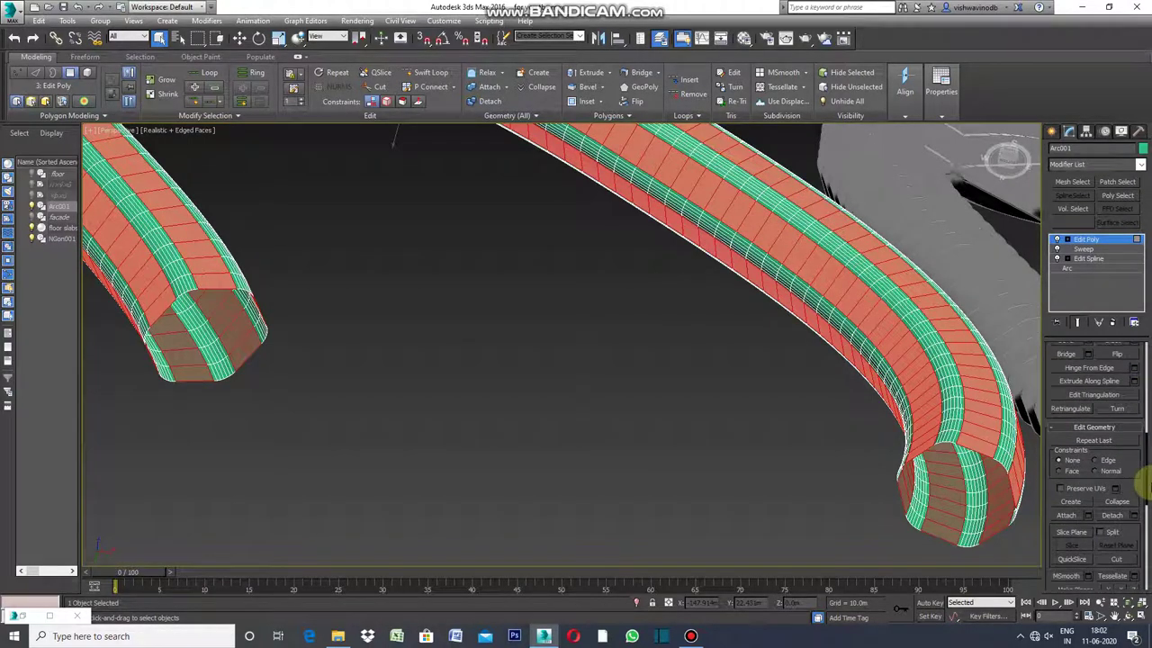
left_click(1113, 515)
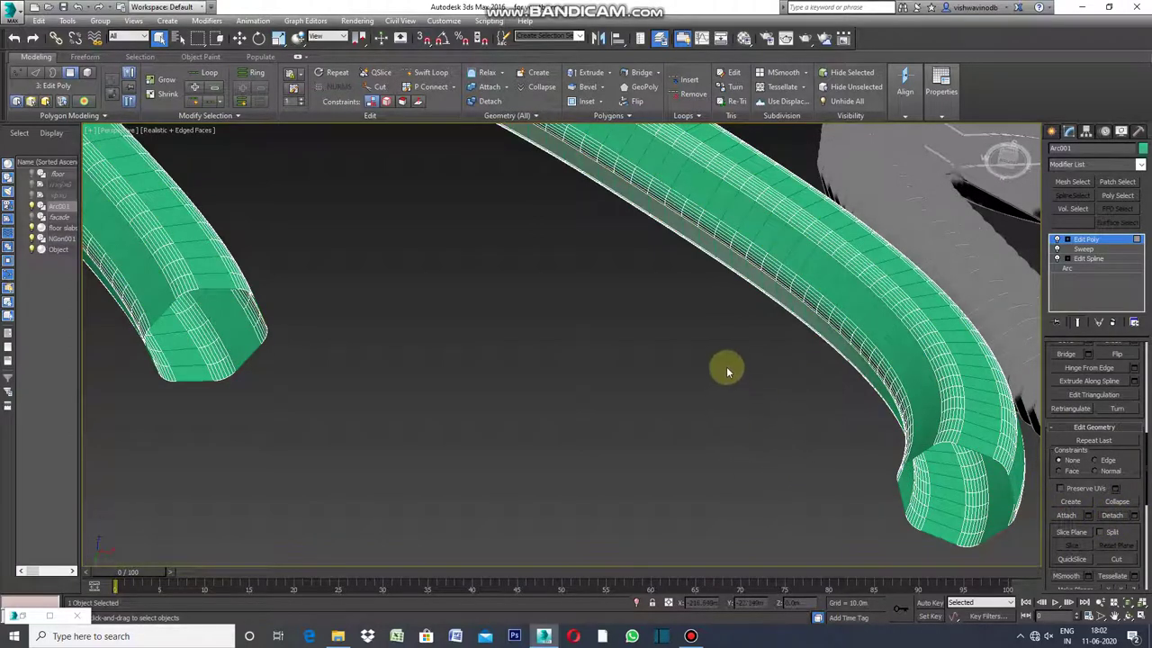
left_click(900, 400)
scroll(1139, 465, "up", 5)
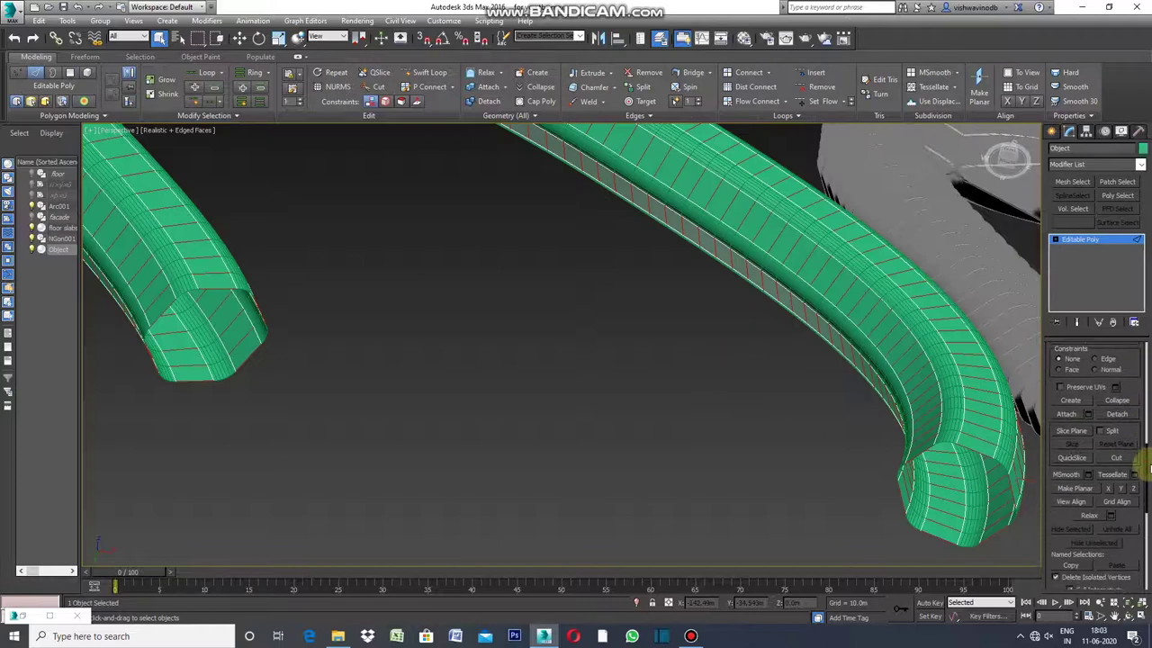
Step: Connect the selected edge rings on the detached strips with 5 segments
scroll(1141, 390, "up", 2)
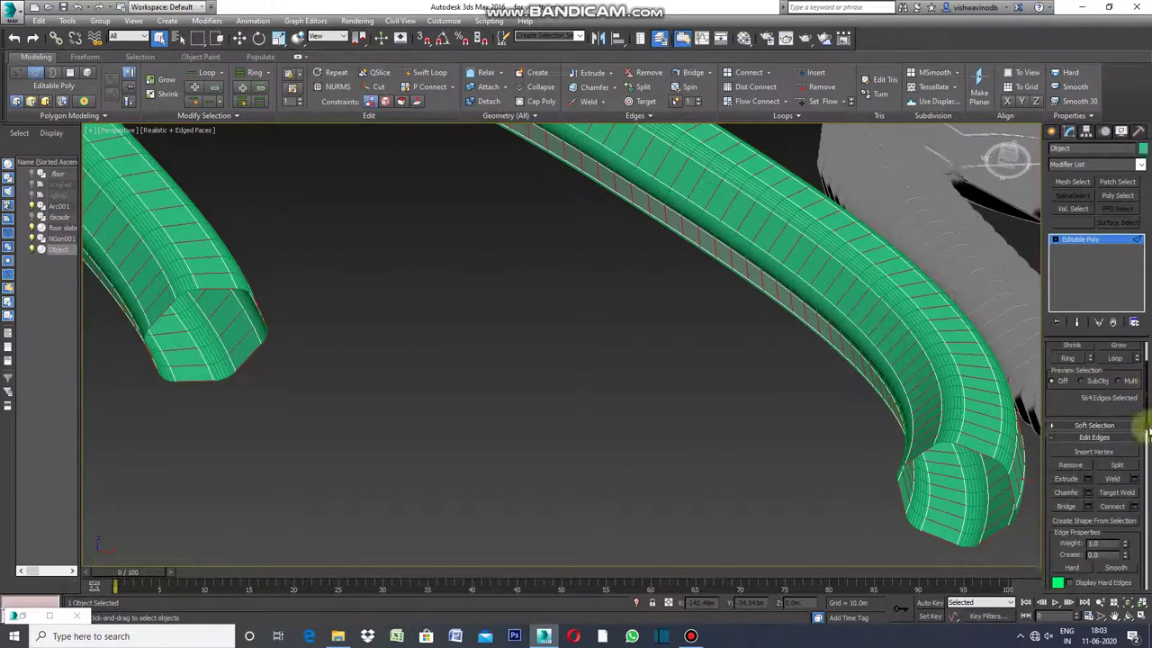
left_click(1132, 507)
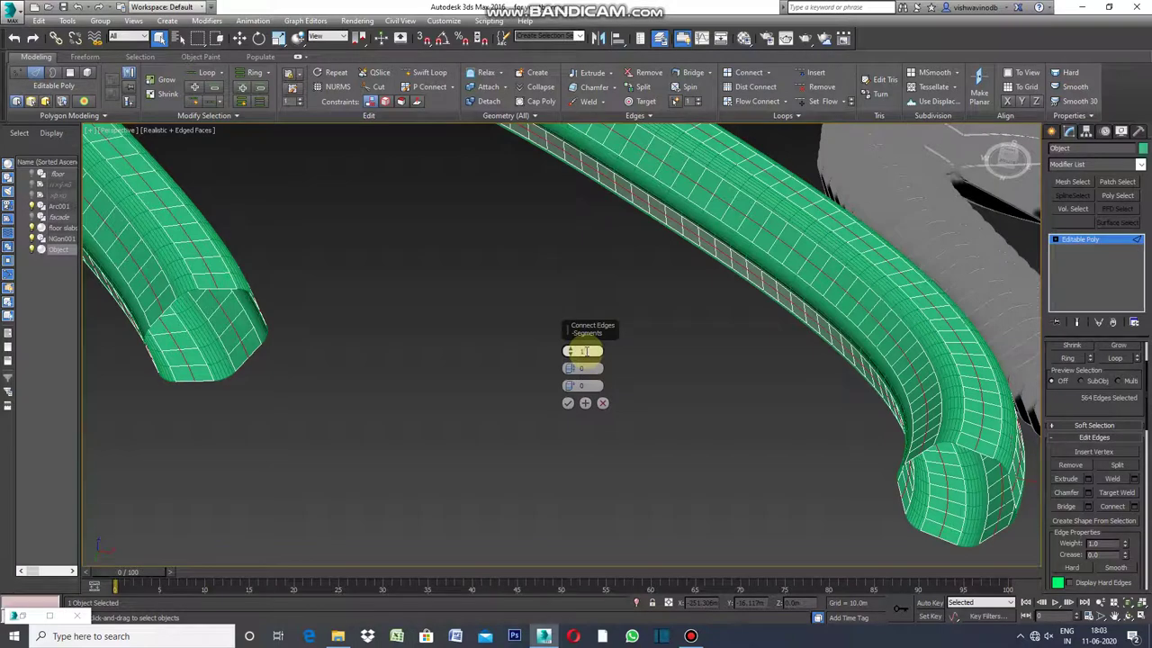
left_click(571, 350)
left_click(570, 350)
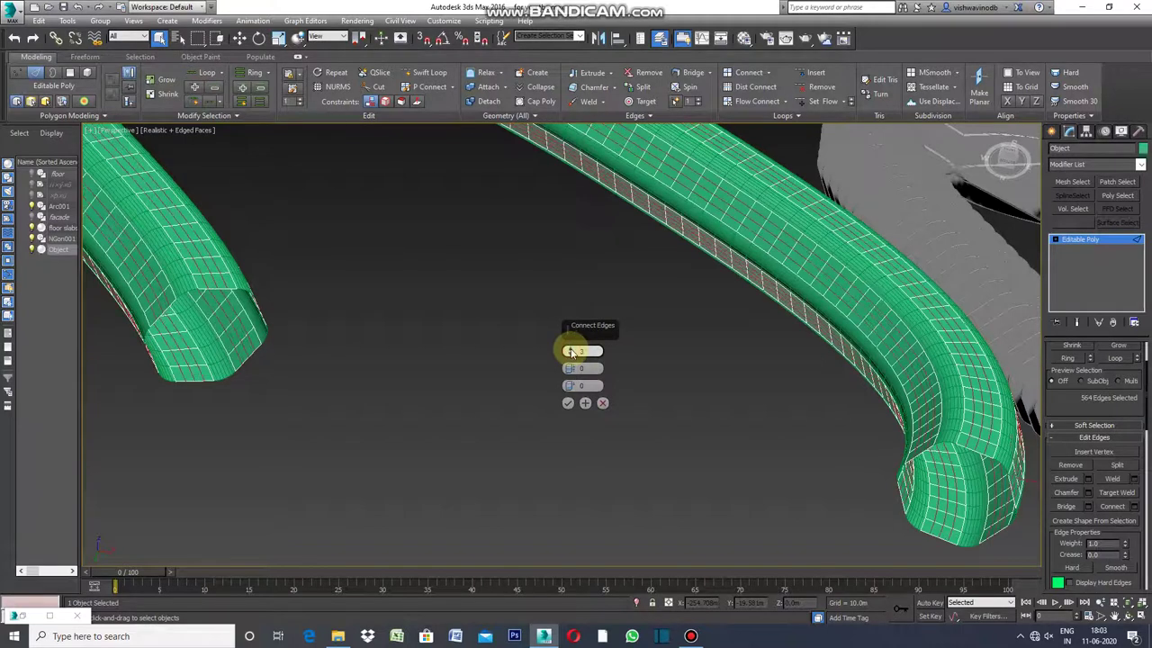
left_click(570, 350)
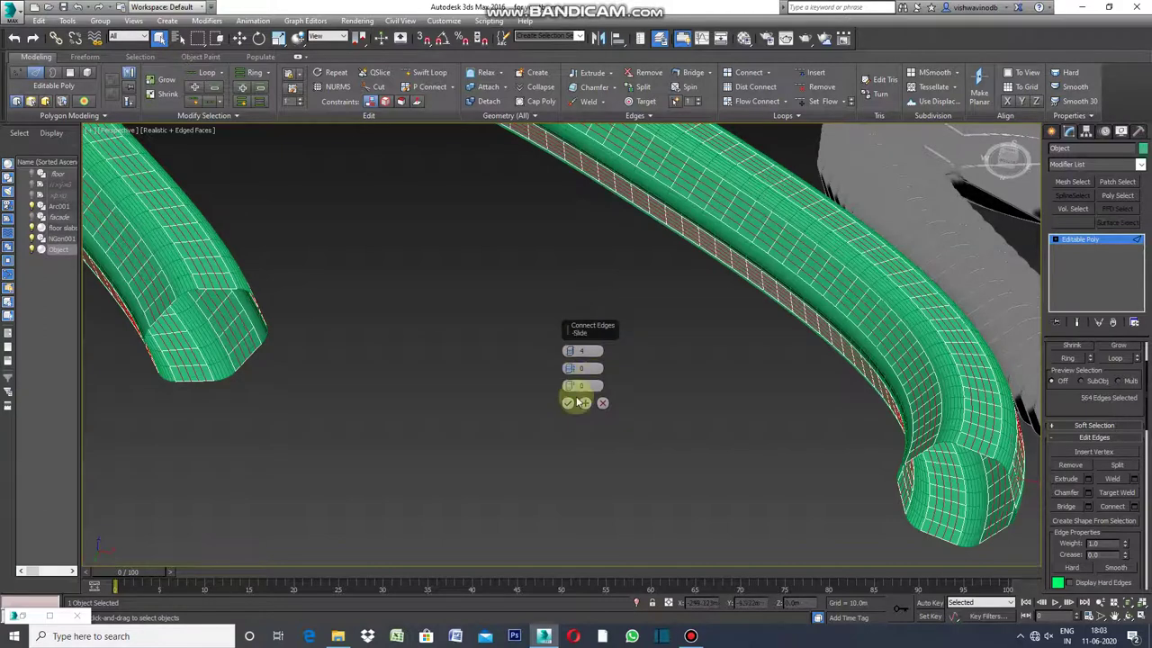
left_click(571, 350)
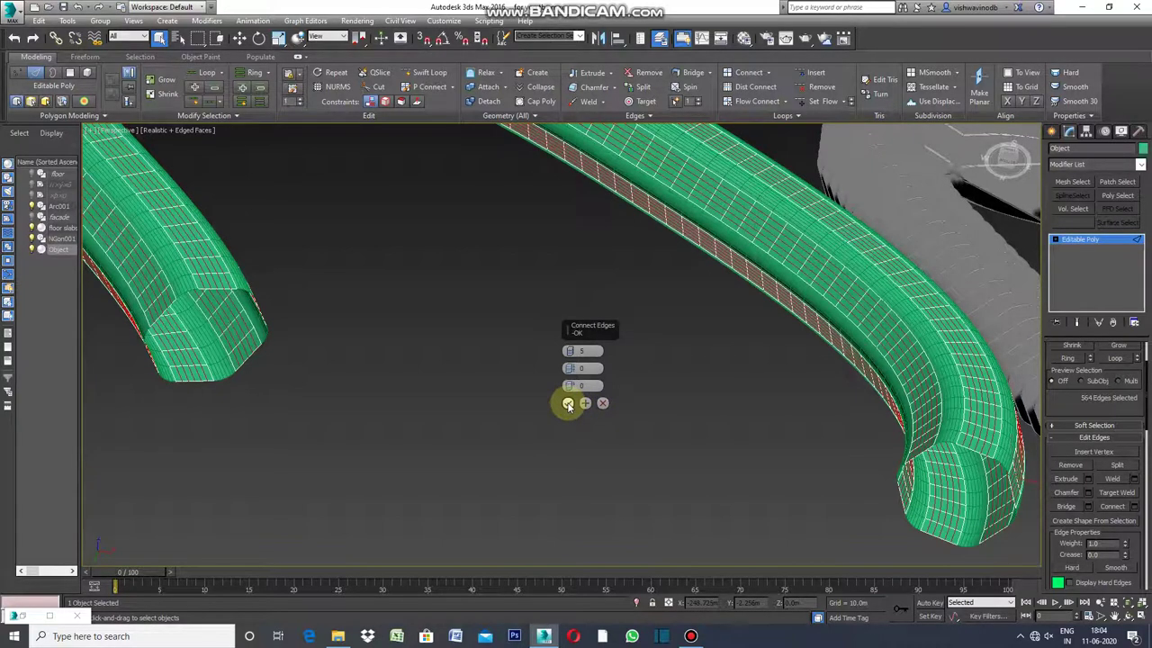
left_click(568, 404)
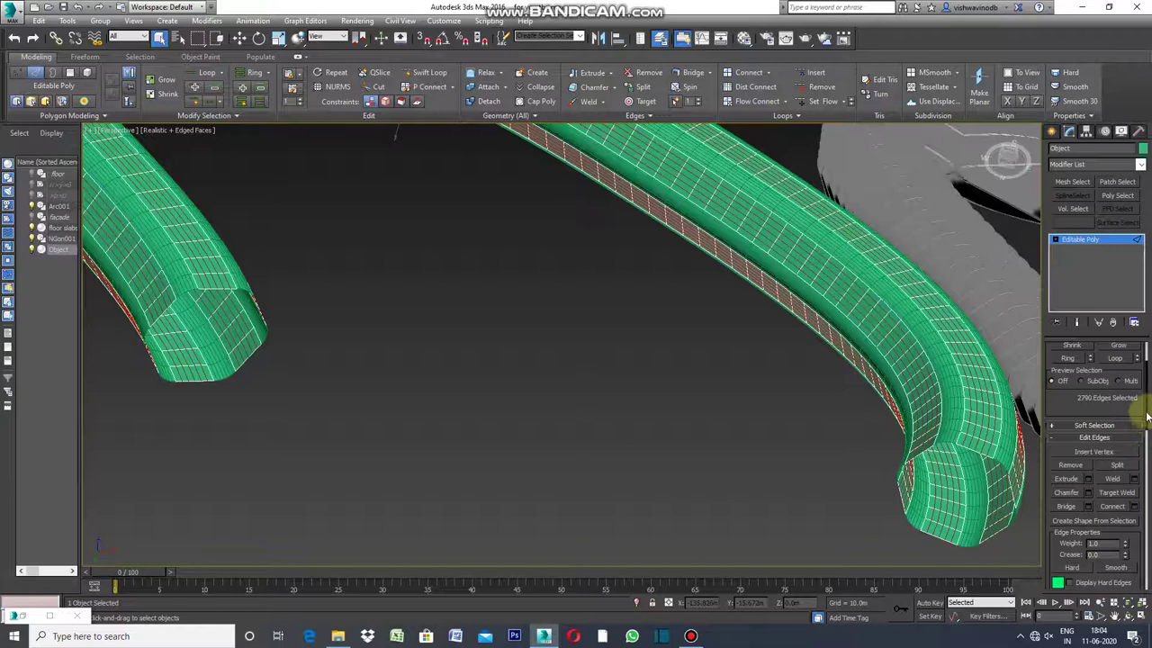
scroll(1141, 396, "up", 2)
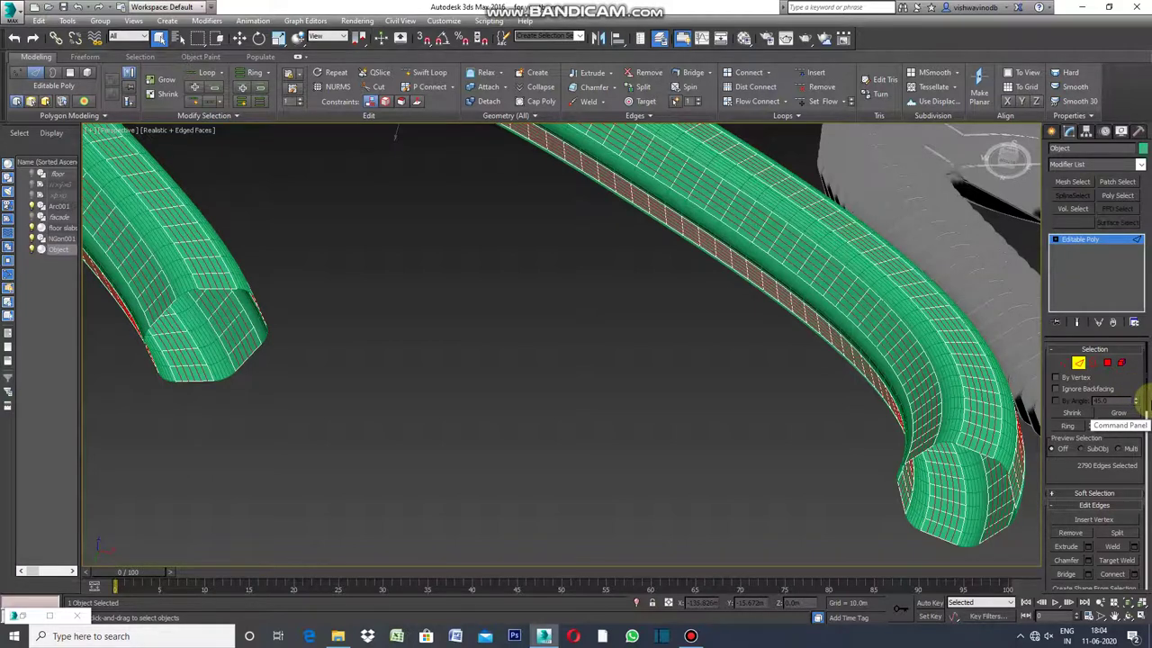
Step: Convert the edges to the strips' polygons and apply the Tatter stone topology pattern to them
scroll(1111, 367, "down", 5)
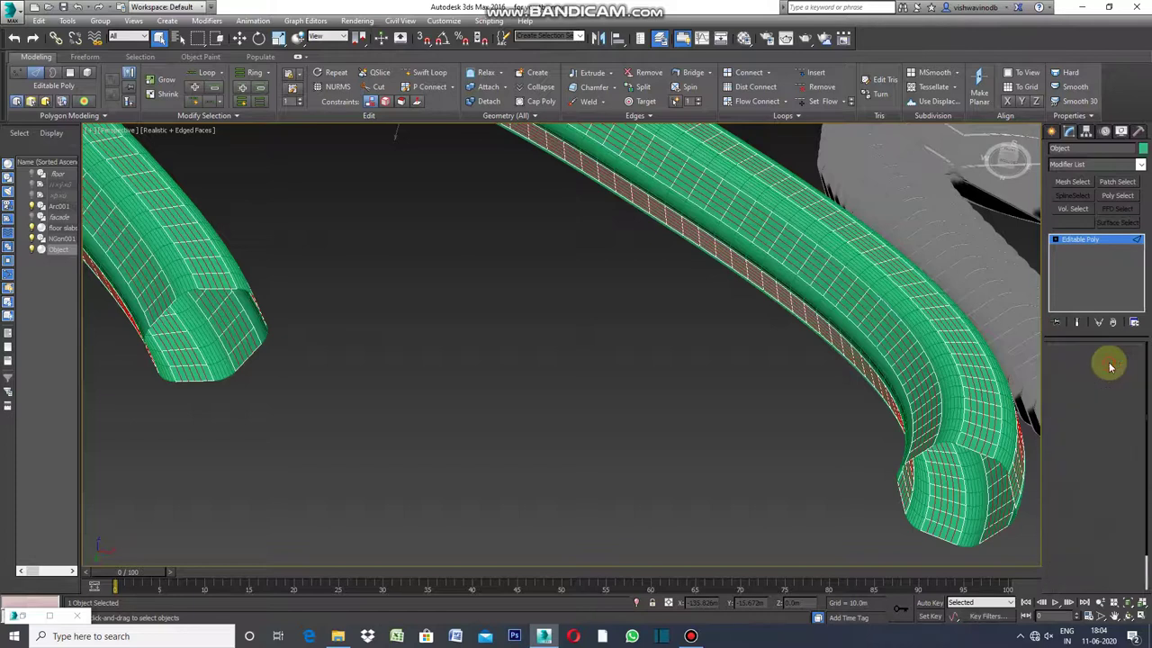
left_click(1107, 363, "ctrl")
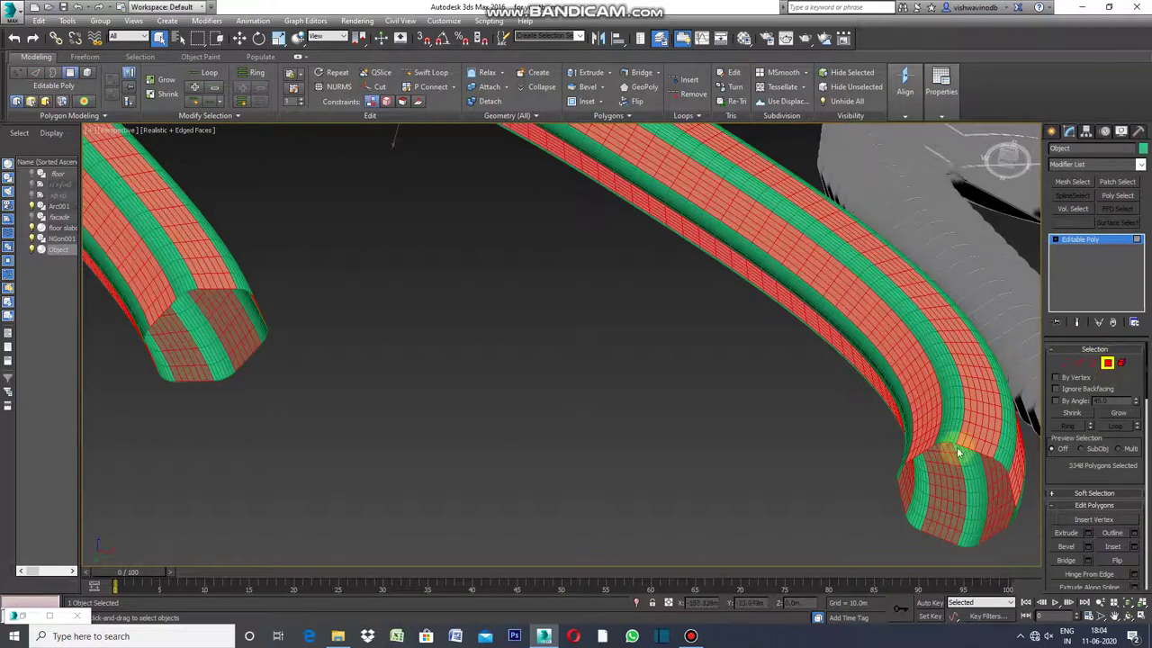
left_click(104, 119)
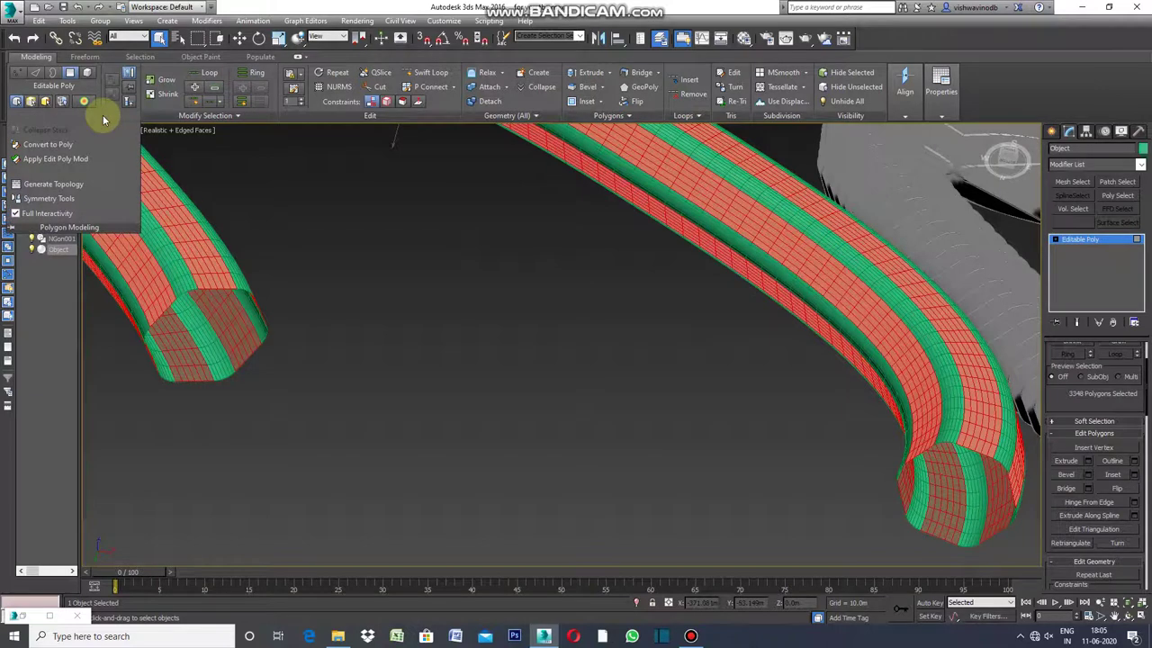
left_click(78, 184)
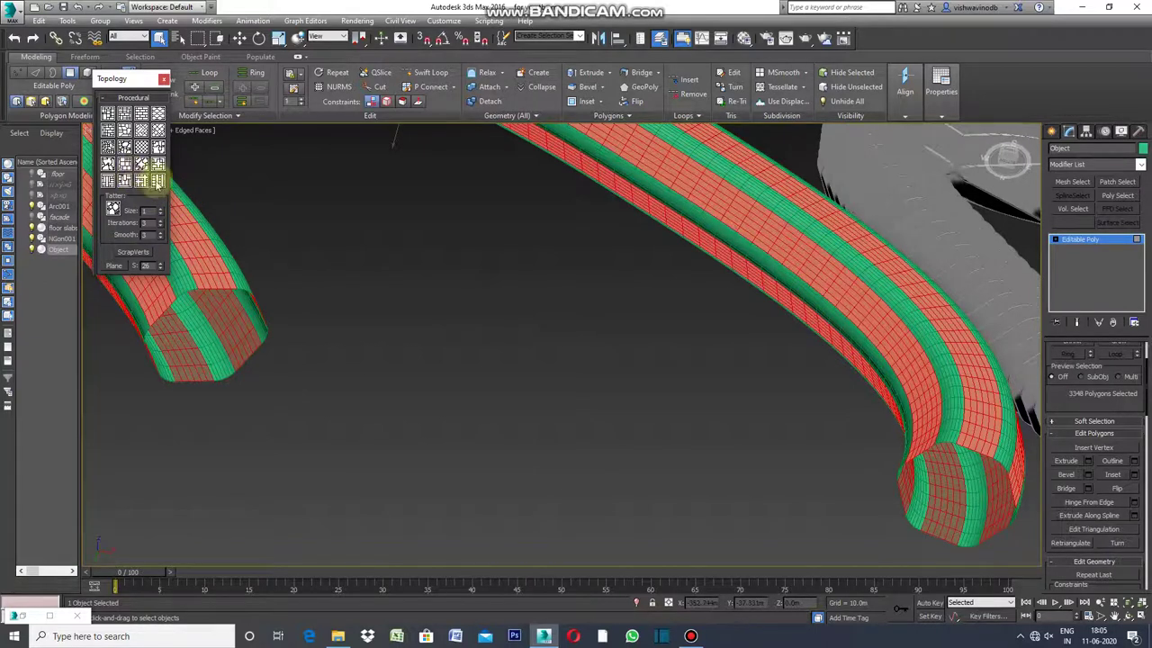
left_click(141, 165)
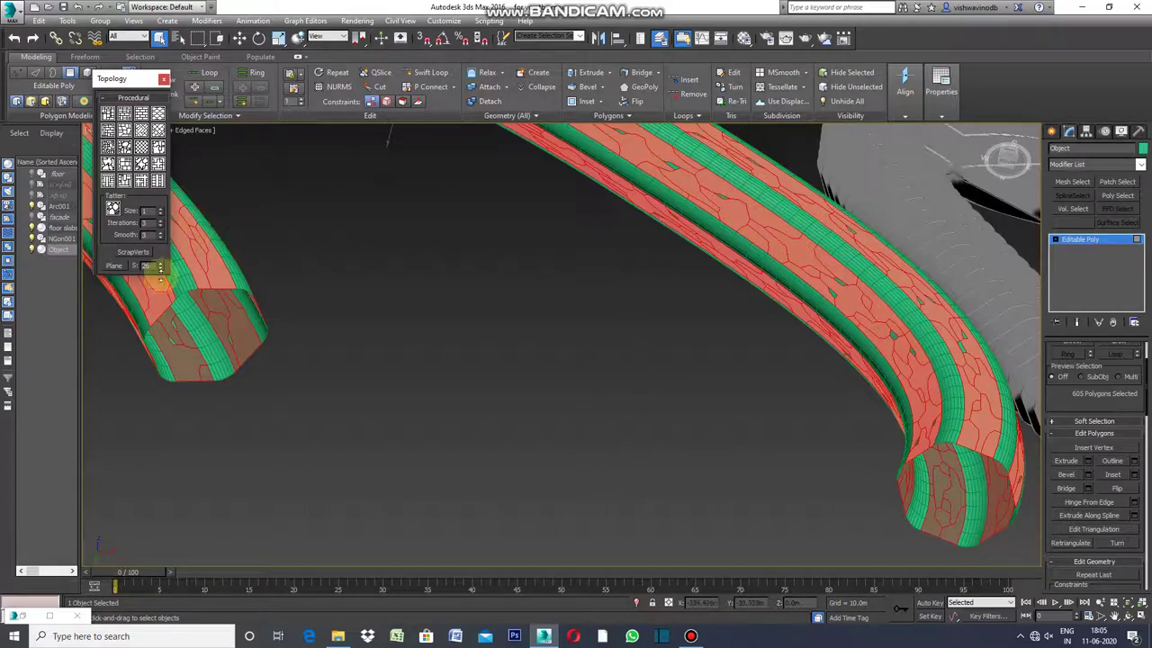
left_click(166, 81)
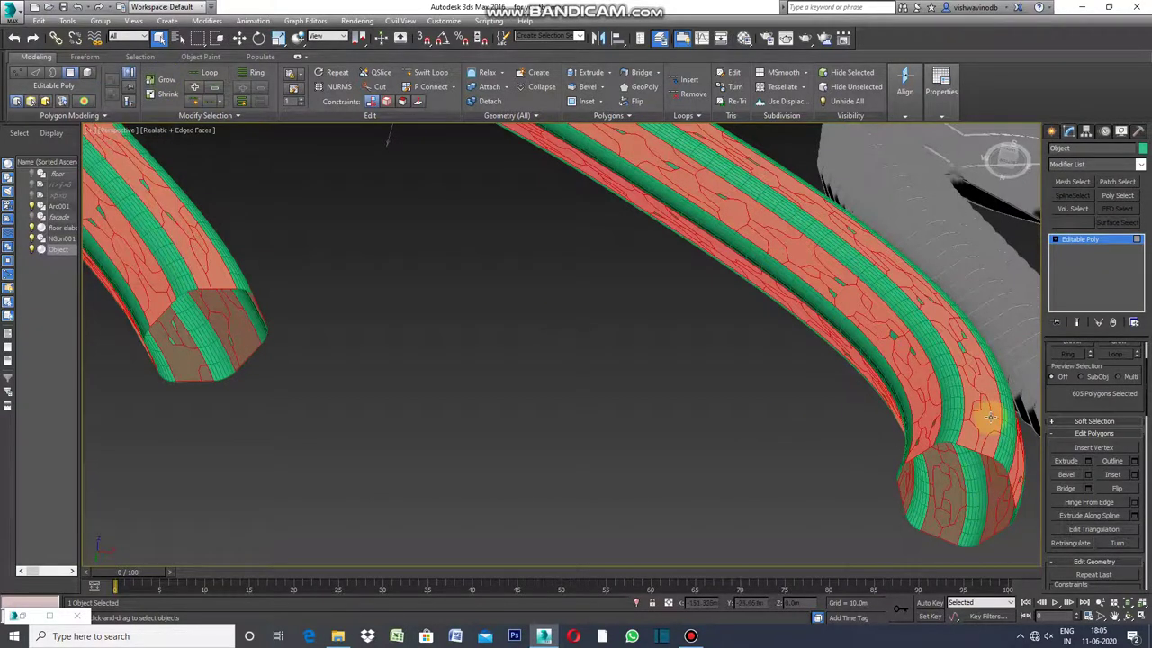
Step: Bring up Inset settings for the cracked-tile faces, previewing a 1.0m inset
scroll(993, 418, "up", 2)
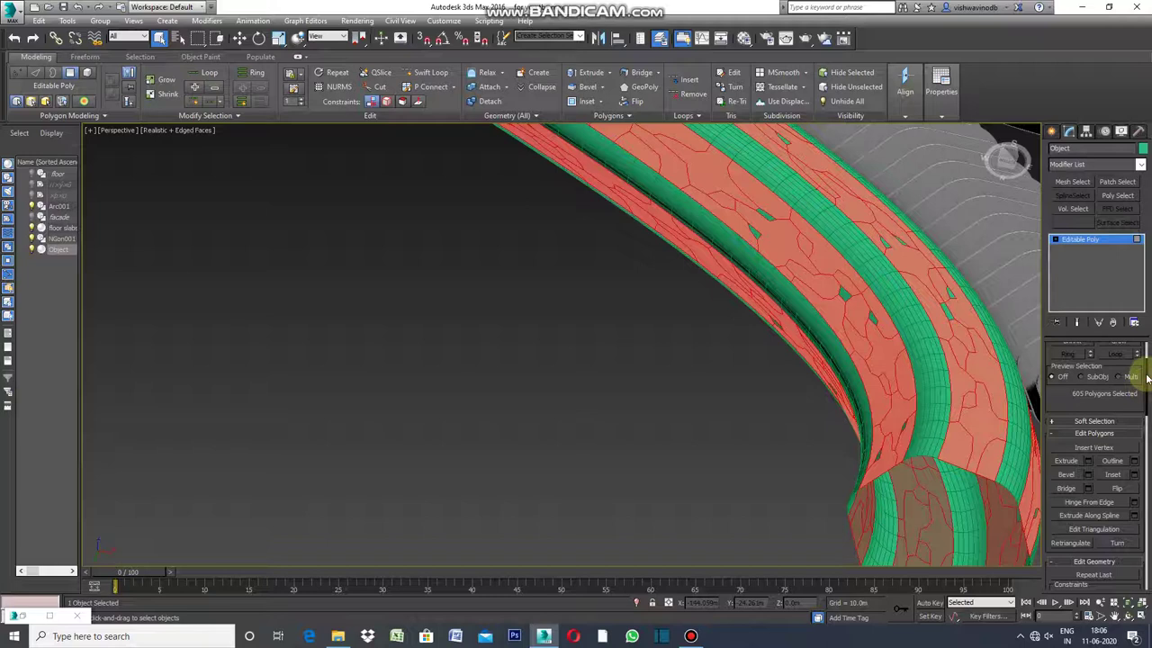
mouse_move(1147, 378)
left_mouse_down()
mouse_move(1147, 423)
mouse_move(1145, 387)
left_mouse_up()
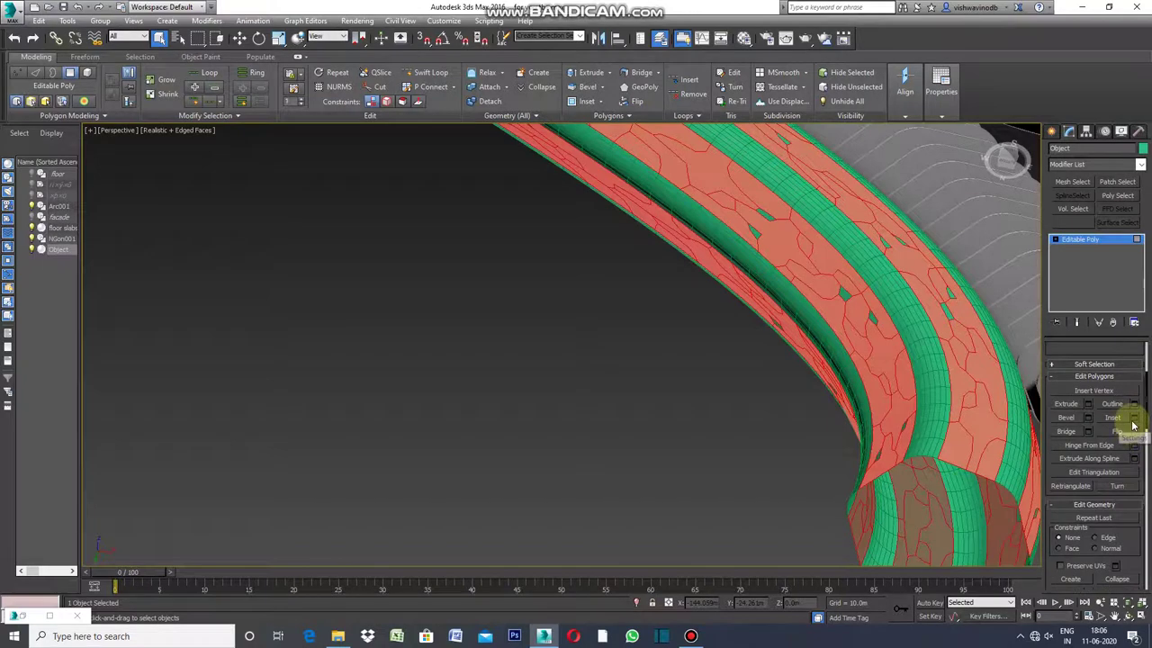
left_click(1135, 422)
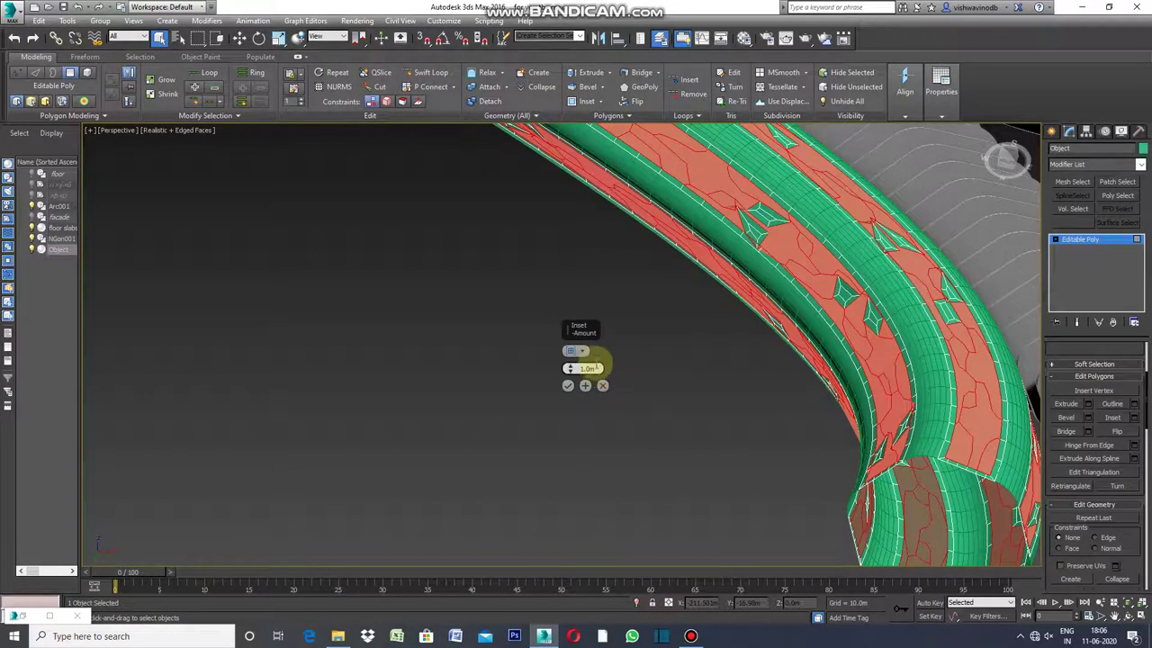
Step: Inset the cracked-tile faces By Polygon with a 0.3m amount and commit it
left_click(584, 352)
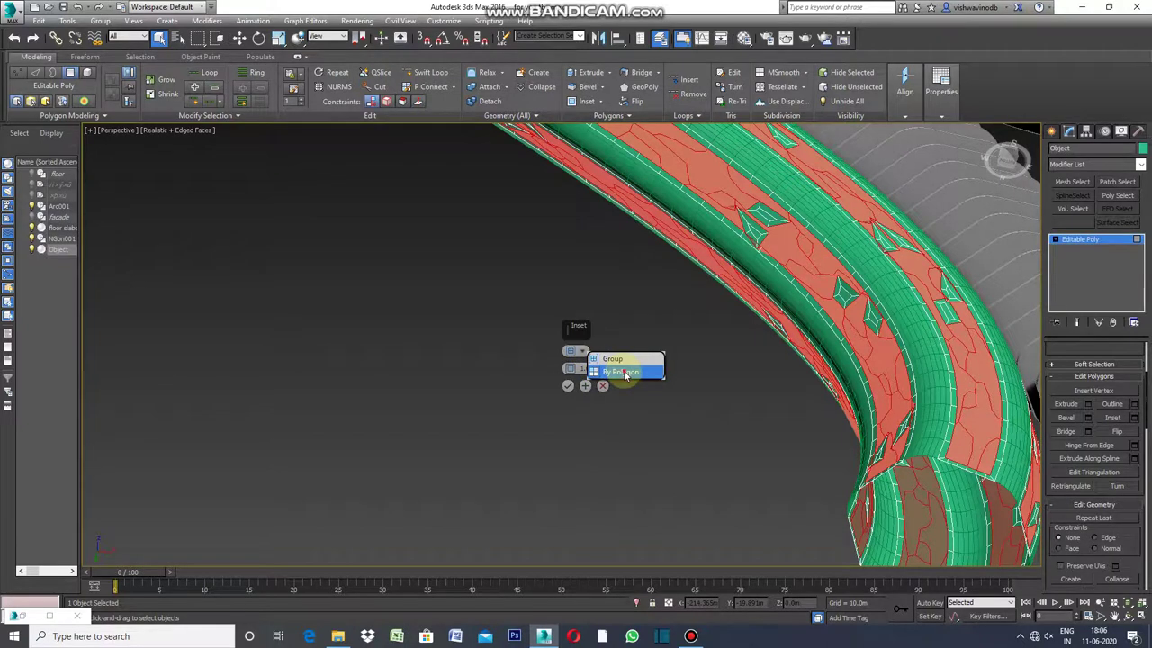
left_click(621, 372)
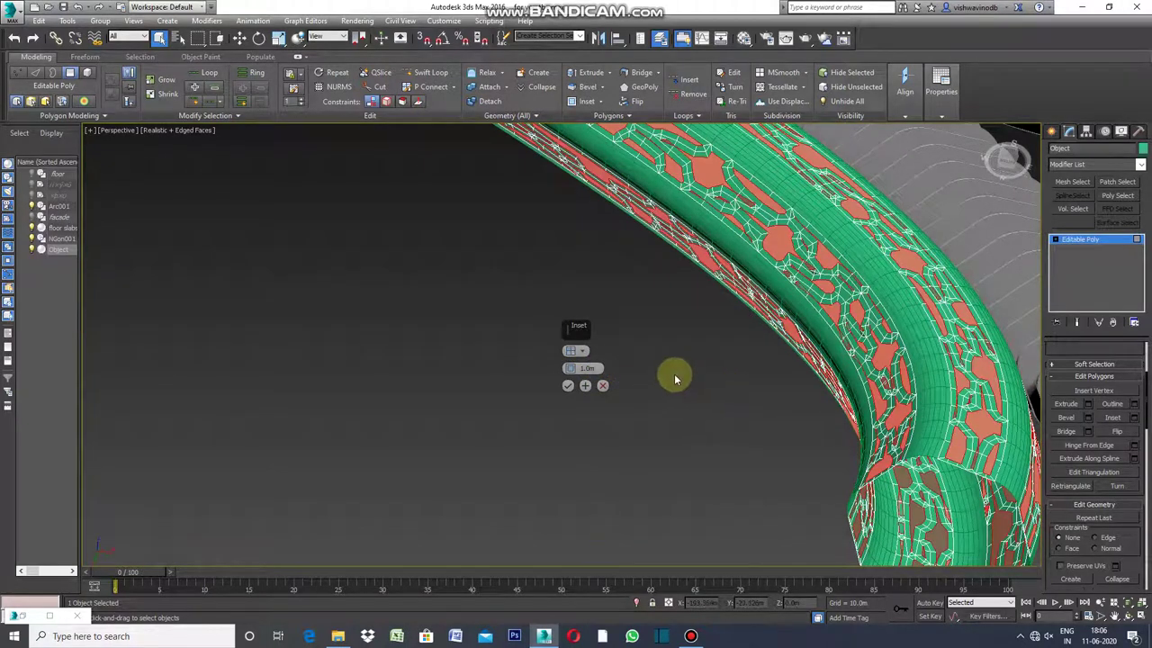
mouse_move(589, 368)
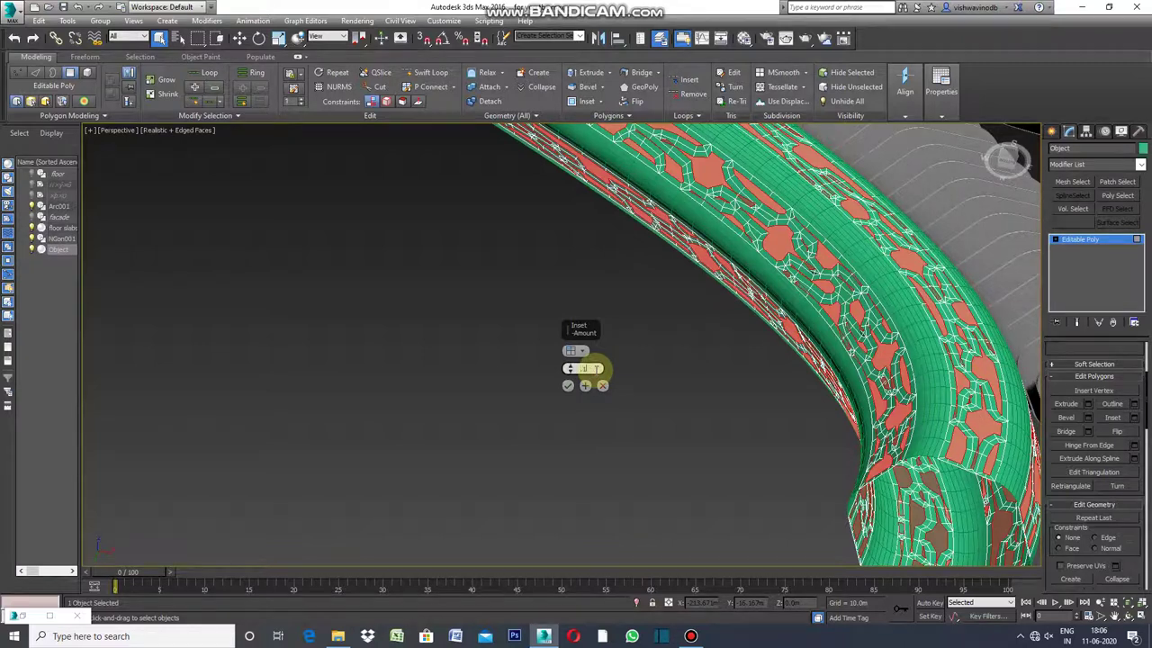
key("Return")
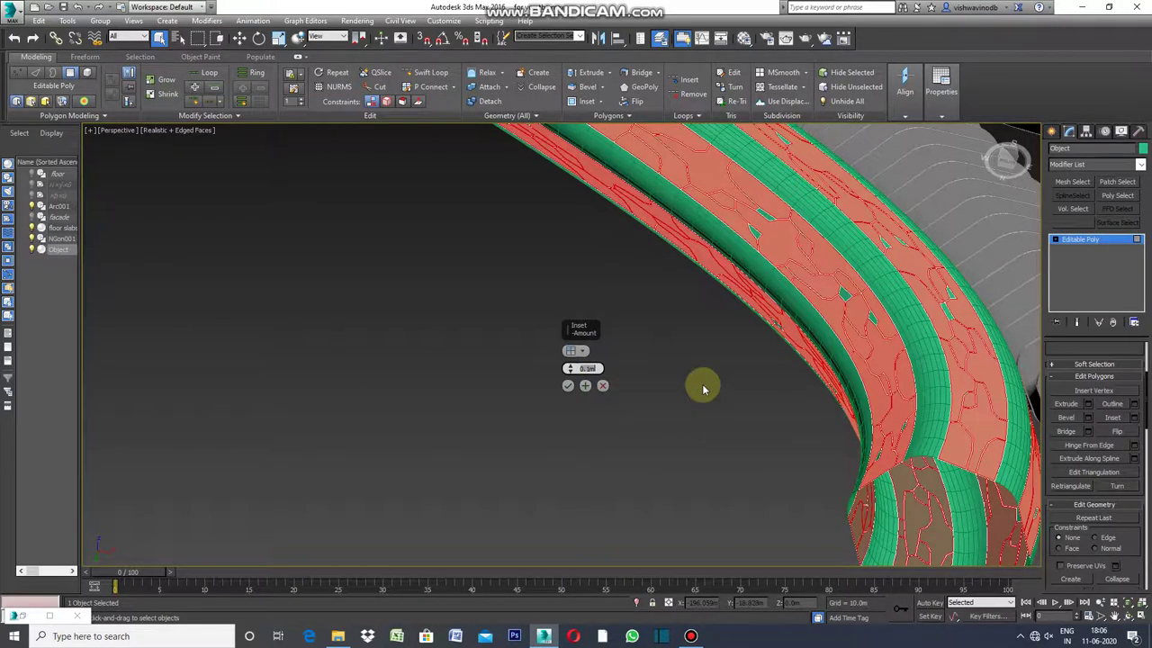
scroll(699, 386, "up", 3)
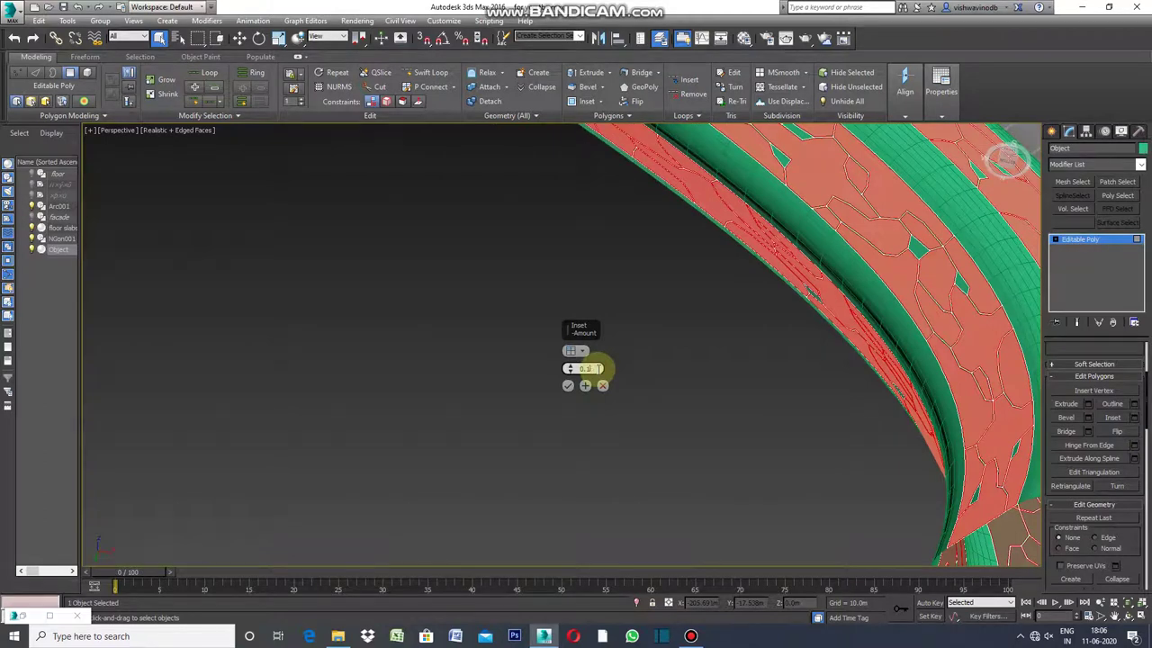
key("BackSpace")
key("Return")
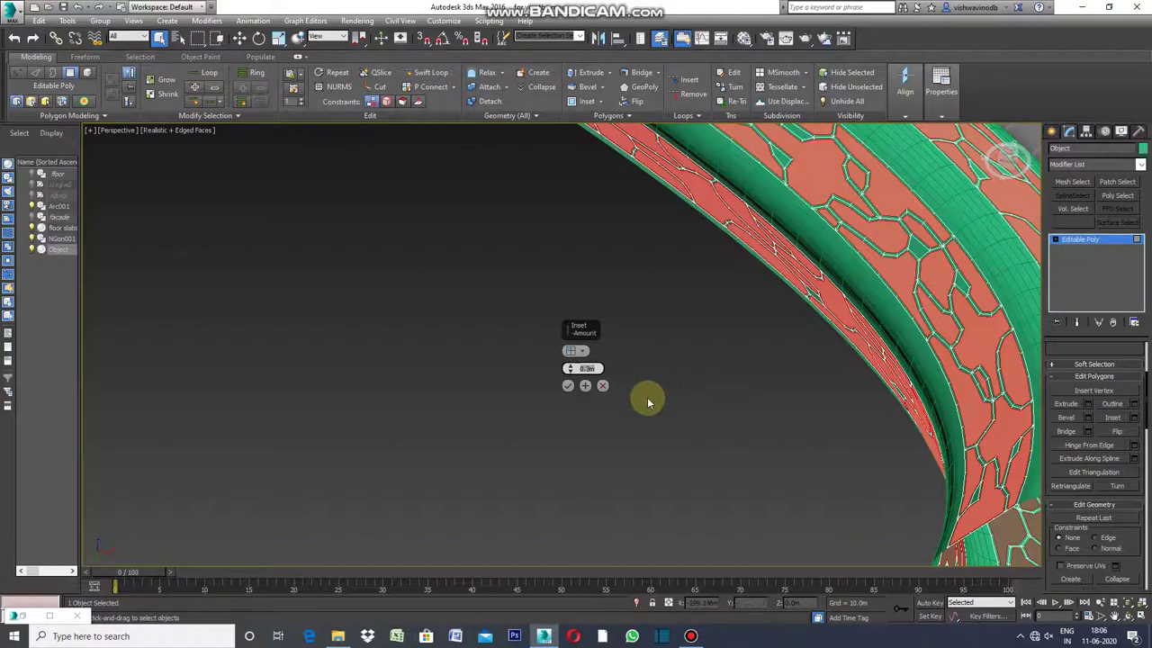
left_click(569, 387)
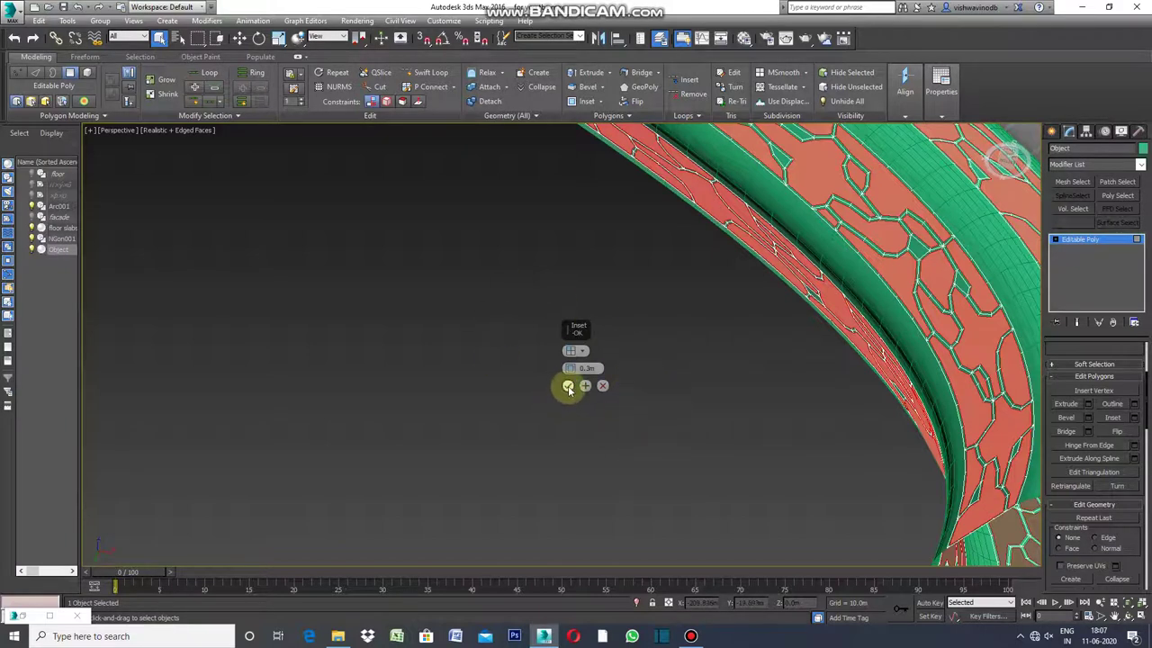
left_click(567, 387)
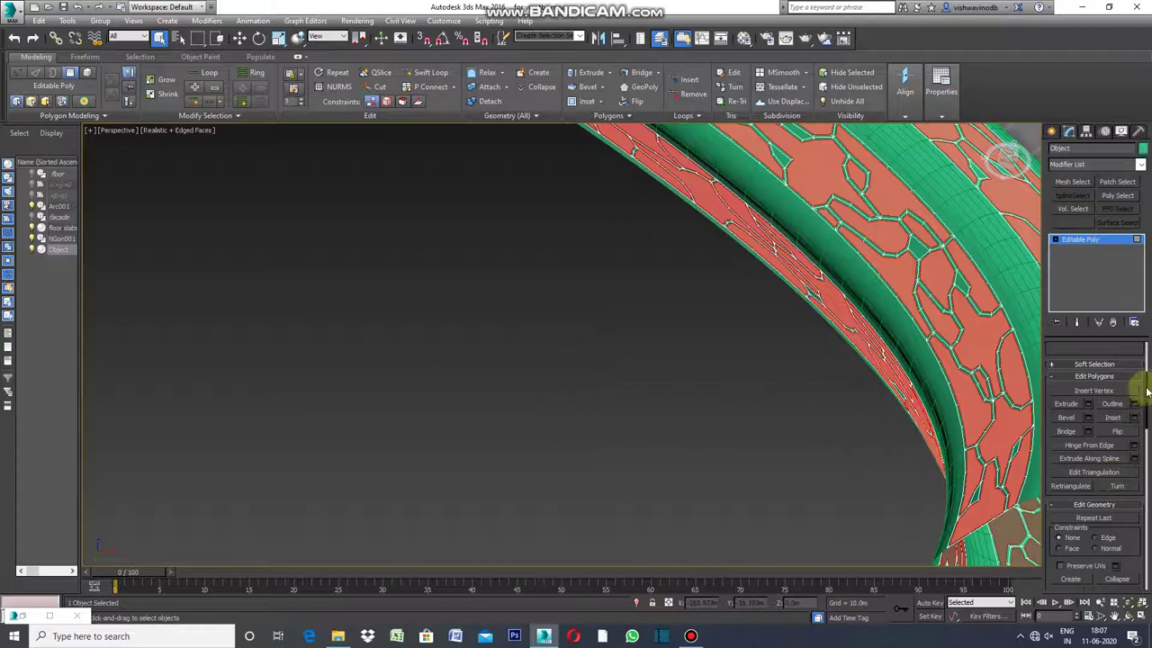
scroll(1146, 394, "down", 1)
scroll(1147, 395, "down", 3)
scroll(1147, 401, "down", 3)
Step: Detach the inset panel faces as a new object named 'glaze'
scroll(1147, 403, "down", 3)
scroll(1134, 423, "down", 3)
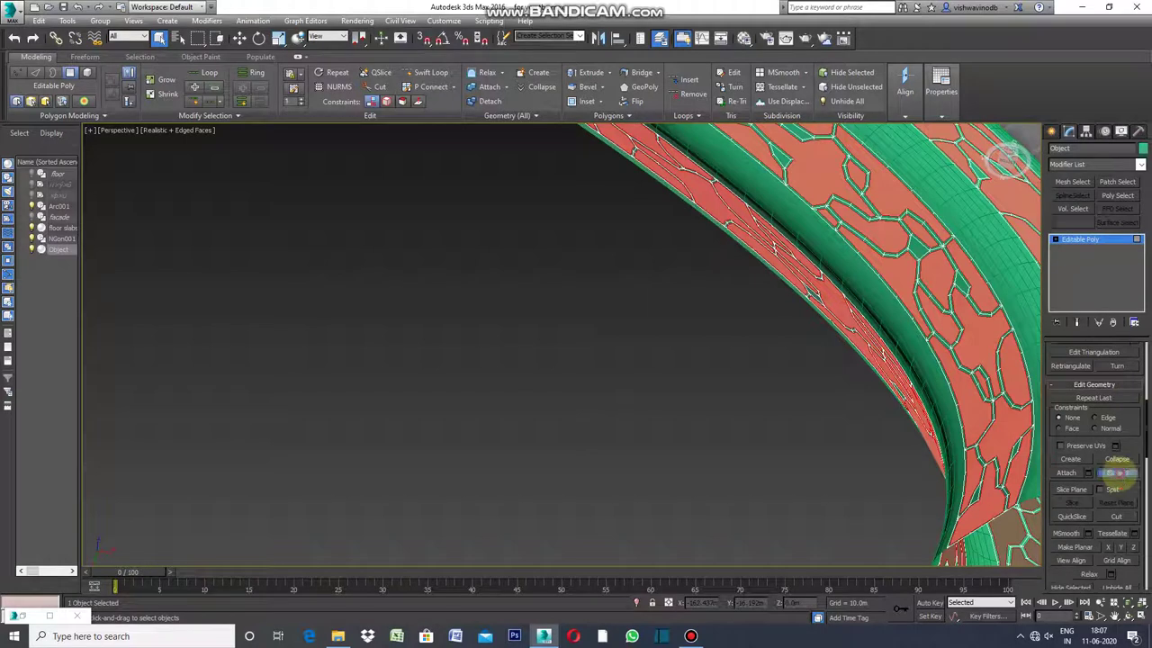
left_click(1116, 473)
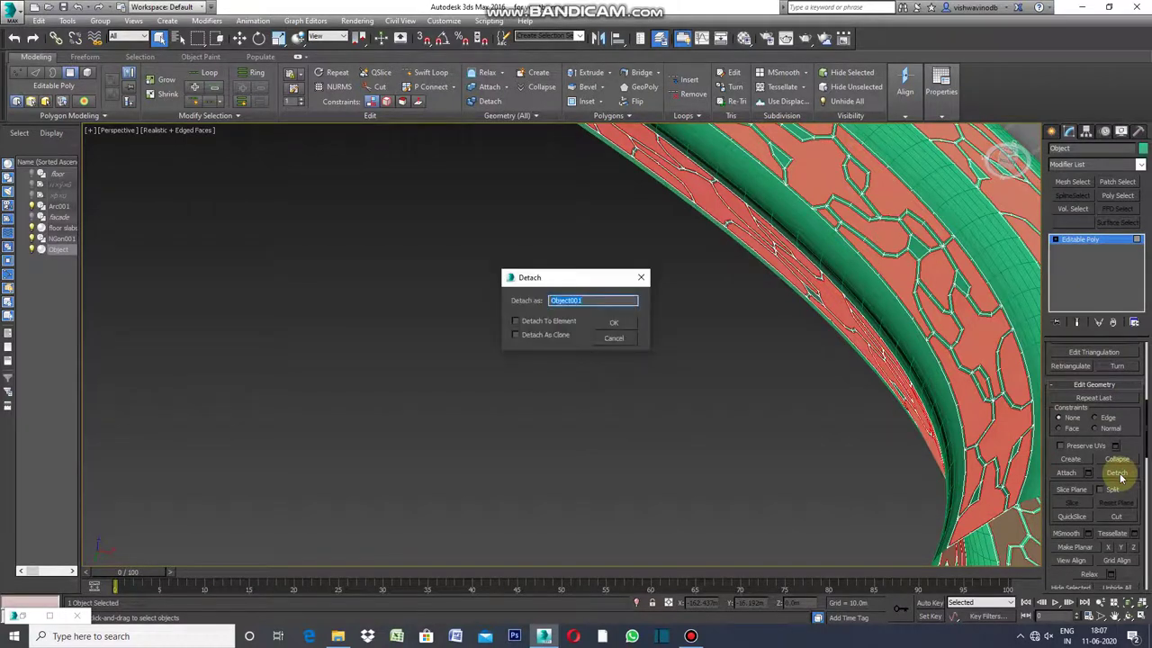
left_click(599, 304)
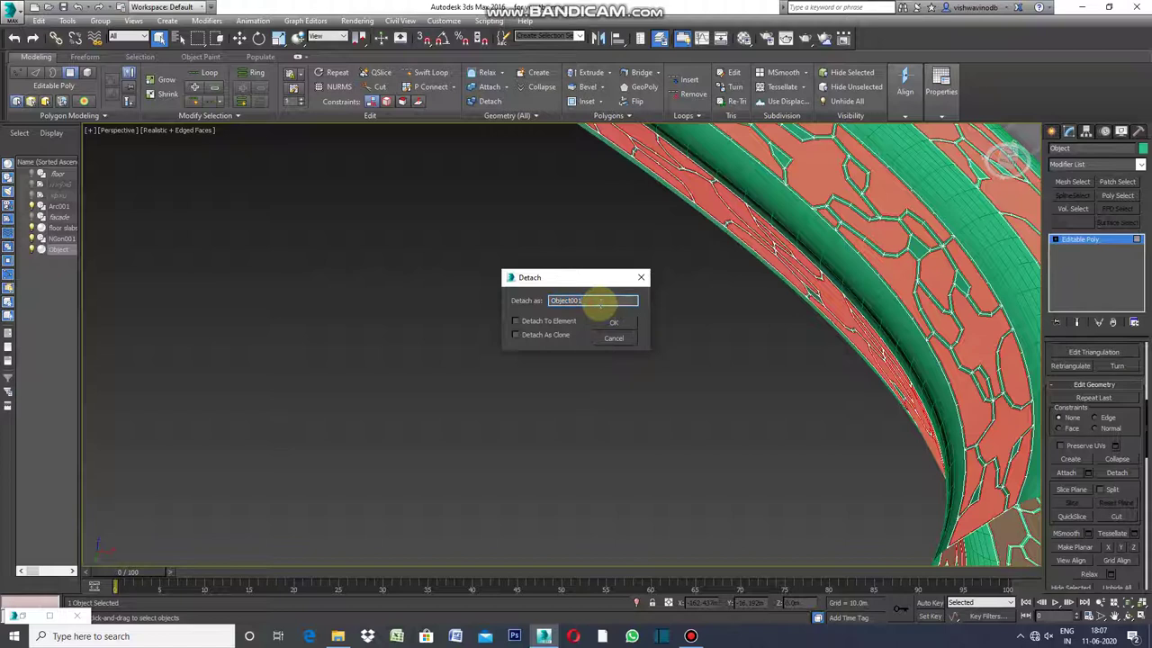
key("BackSpace")
type("glaze")
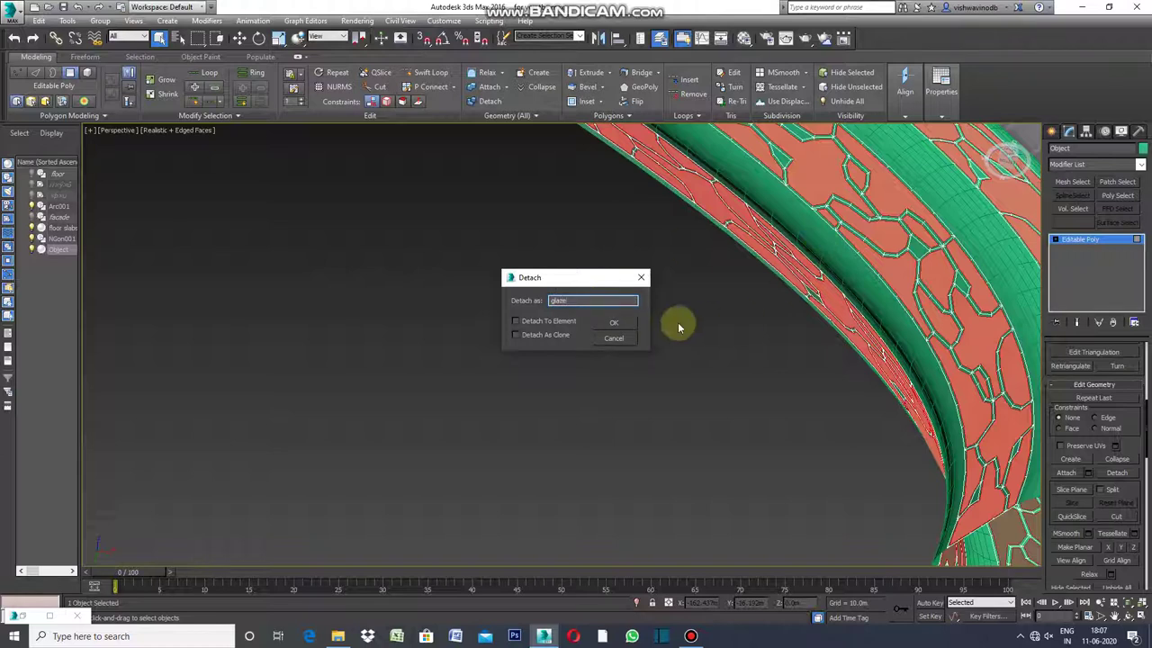
left_click(615, 323)
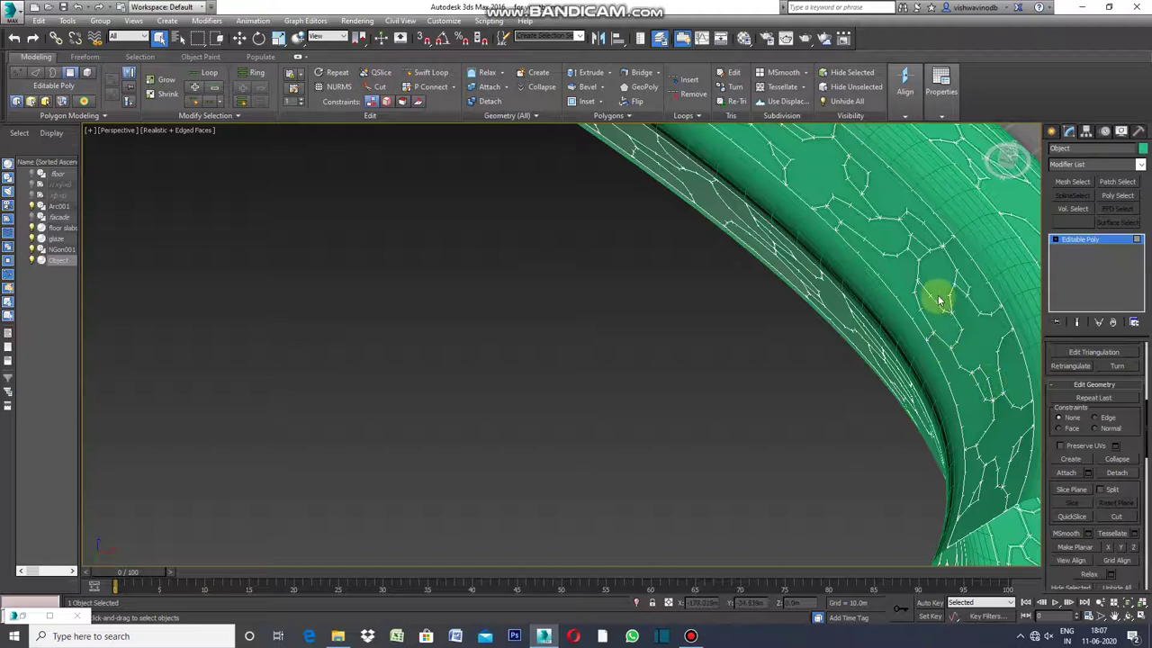
Step: Rename the remaining strip object to 'elevation' and set its object colour to black
left_click(1084, 149)
type("elevation")
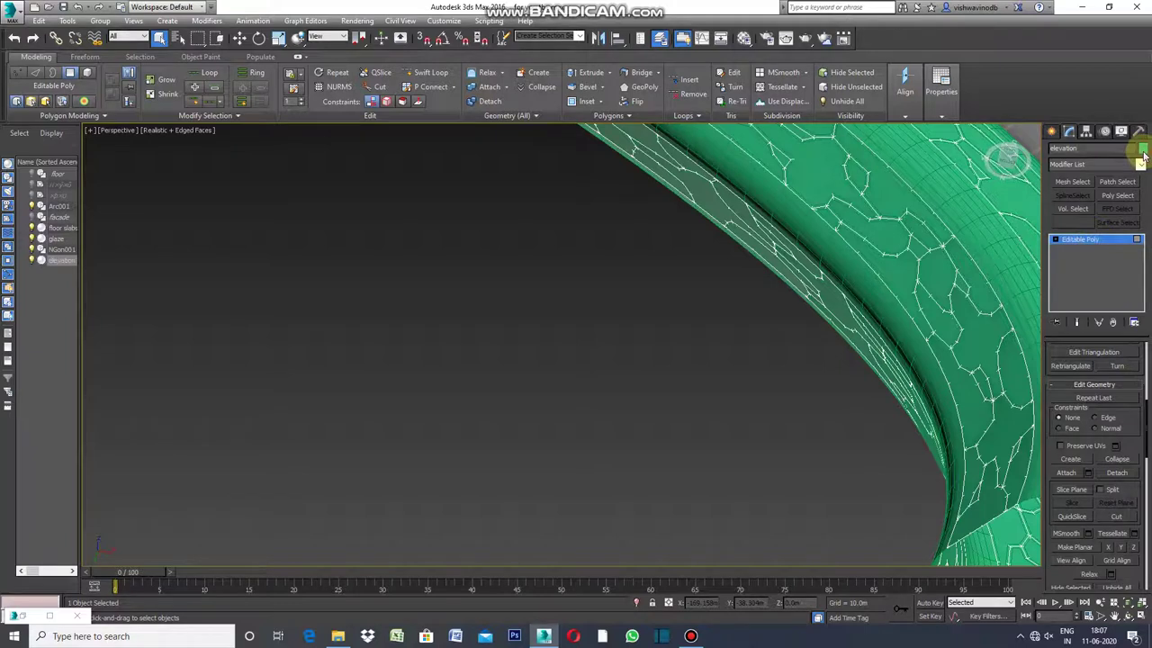
left_click(1143, 151)
left_click(813, 361)
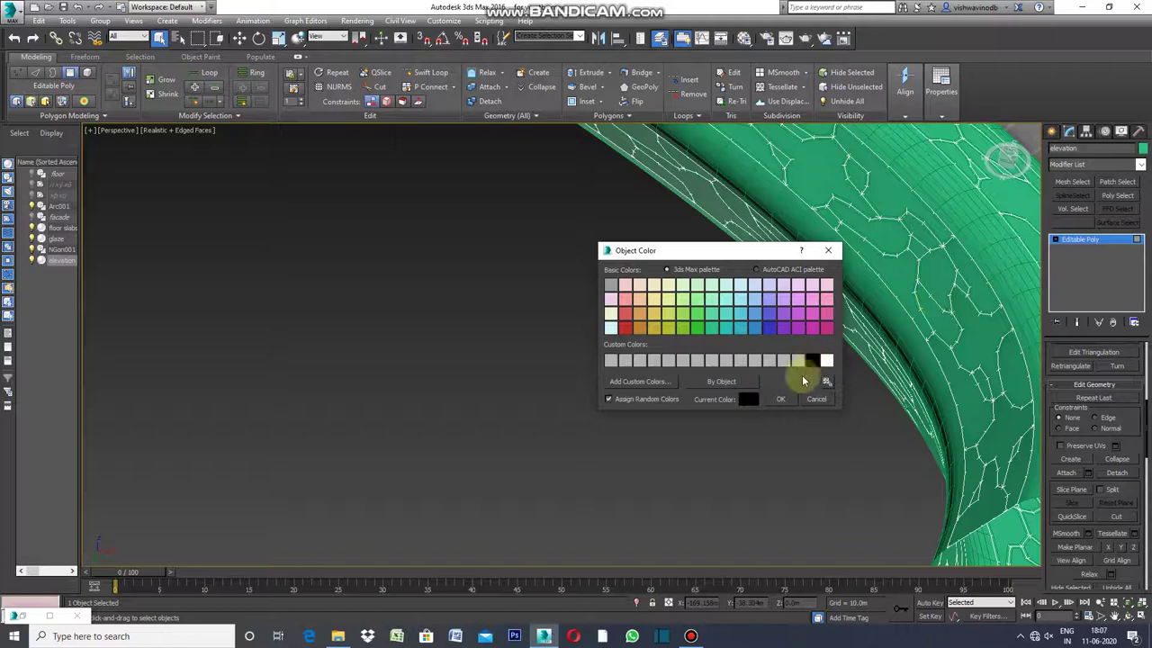
left_click(781, 399)
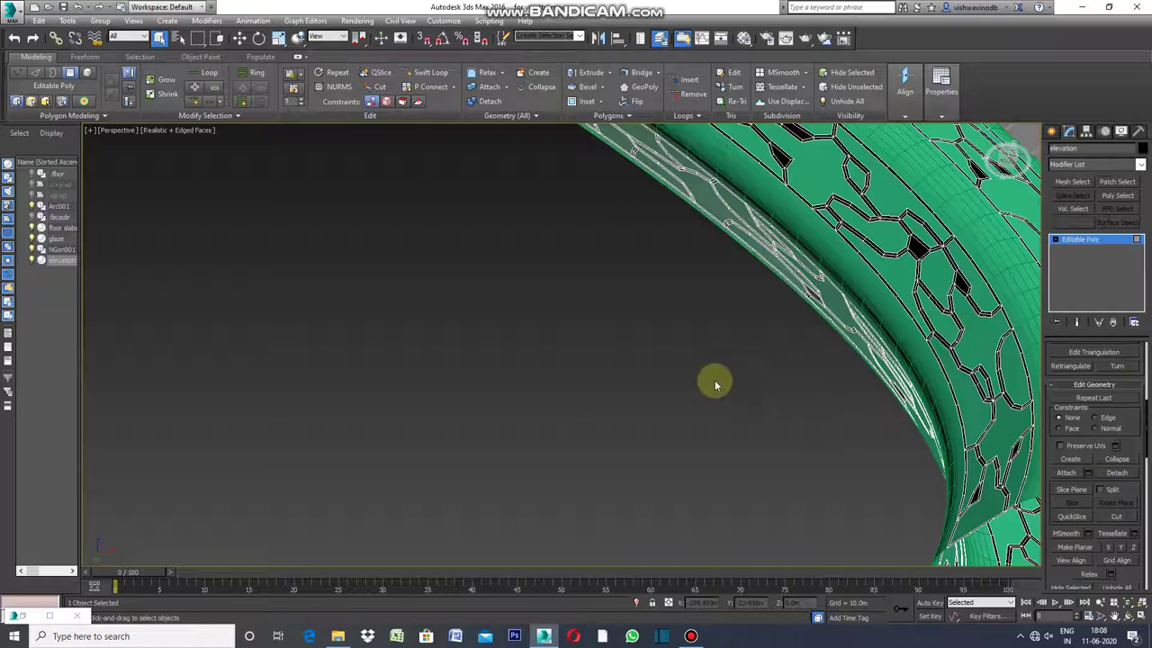
left_click(1114, 616)
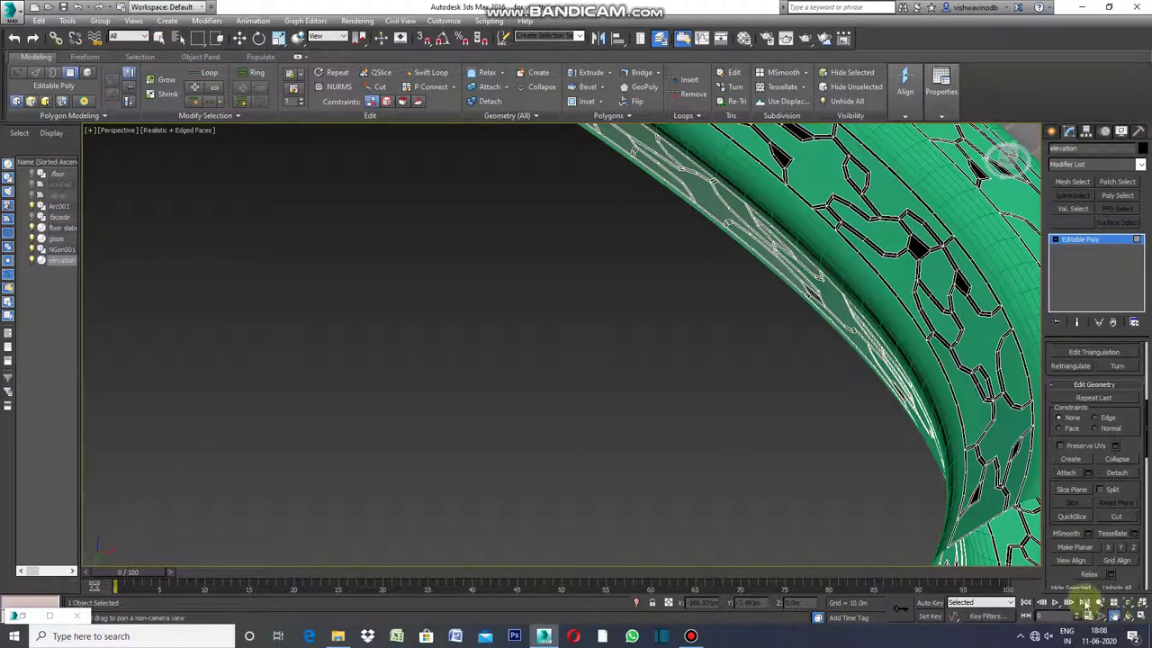
Step: Select the glaze object and assign it the grey 01 - Default material in the Material Editor
left_click_drag(877, 420, 738, 432)
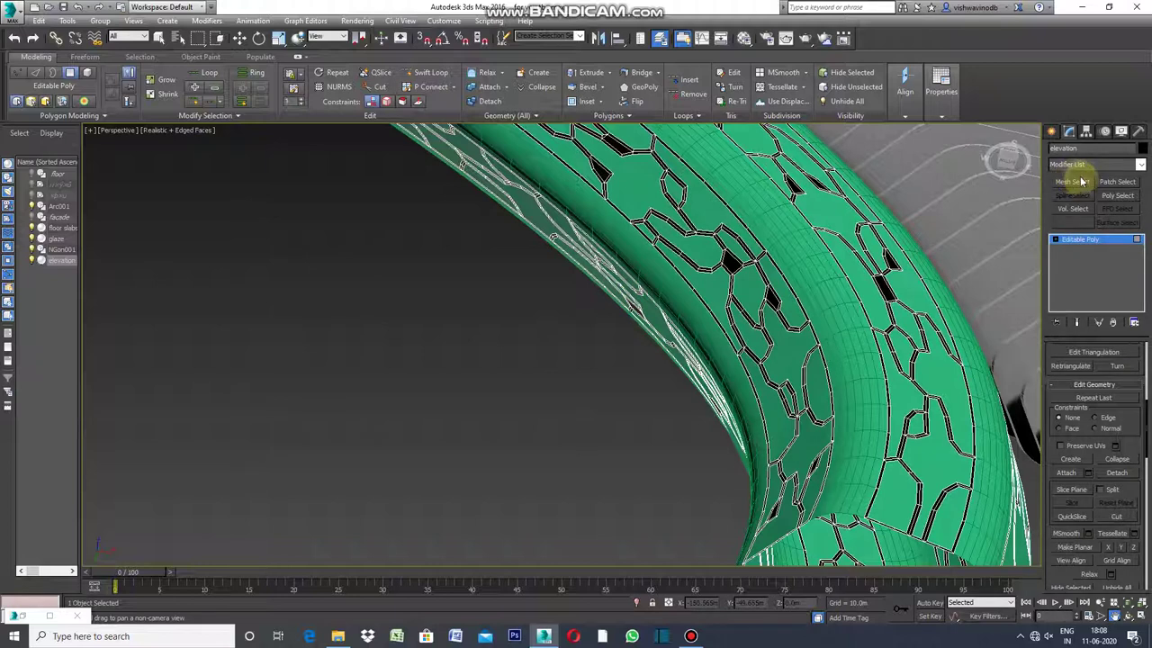
left_click(1053, 135)
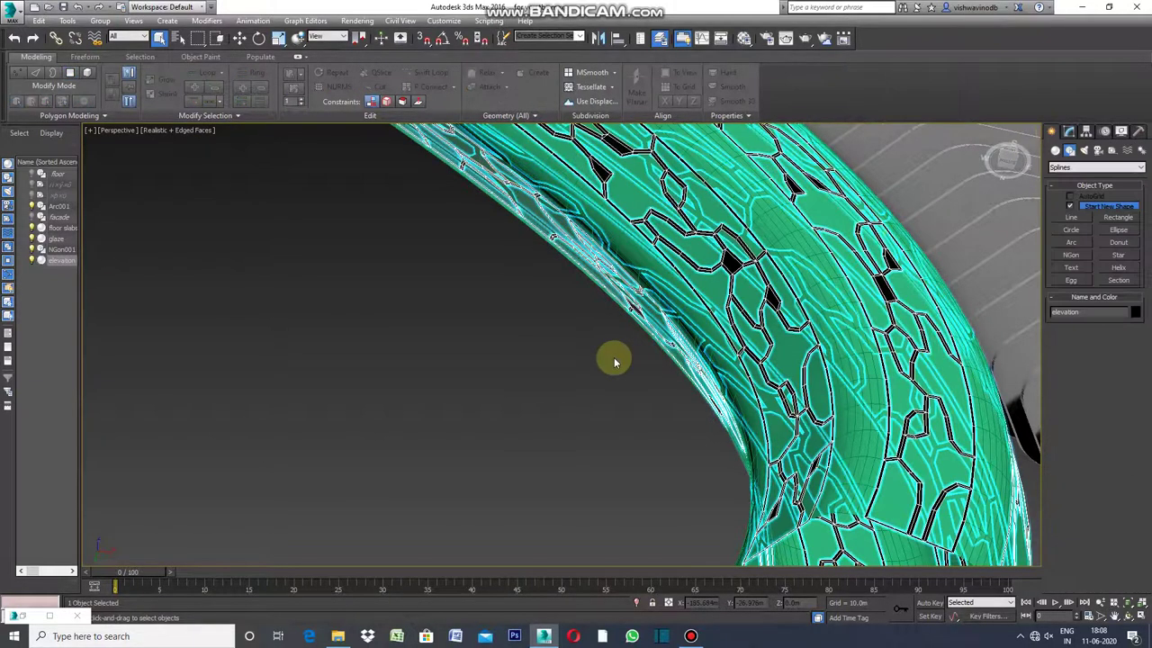
left_click(618, 354)
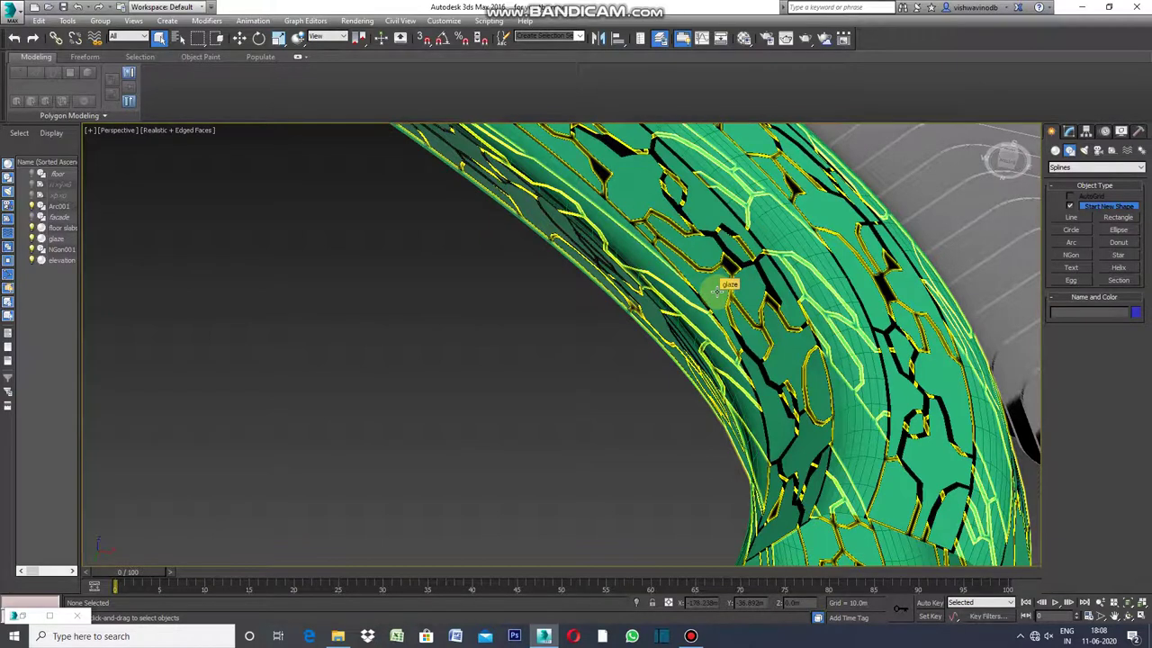
left_click(717, 290)
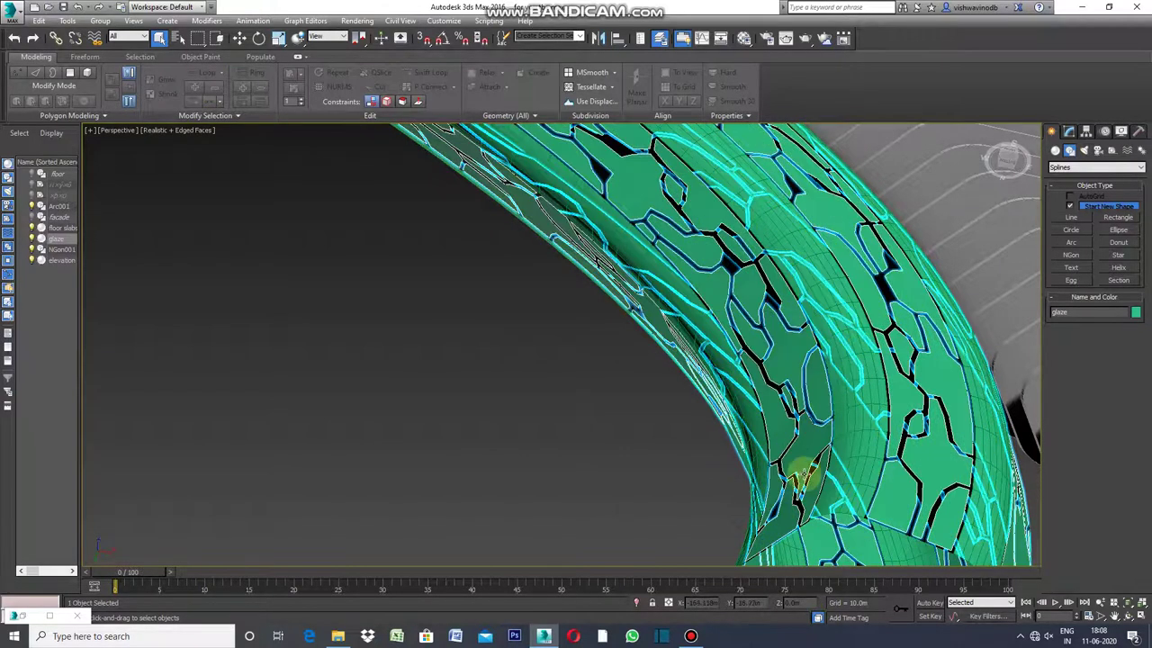
key("m")
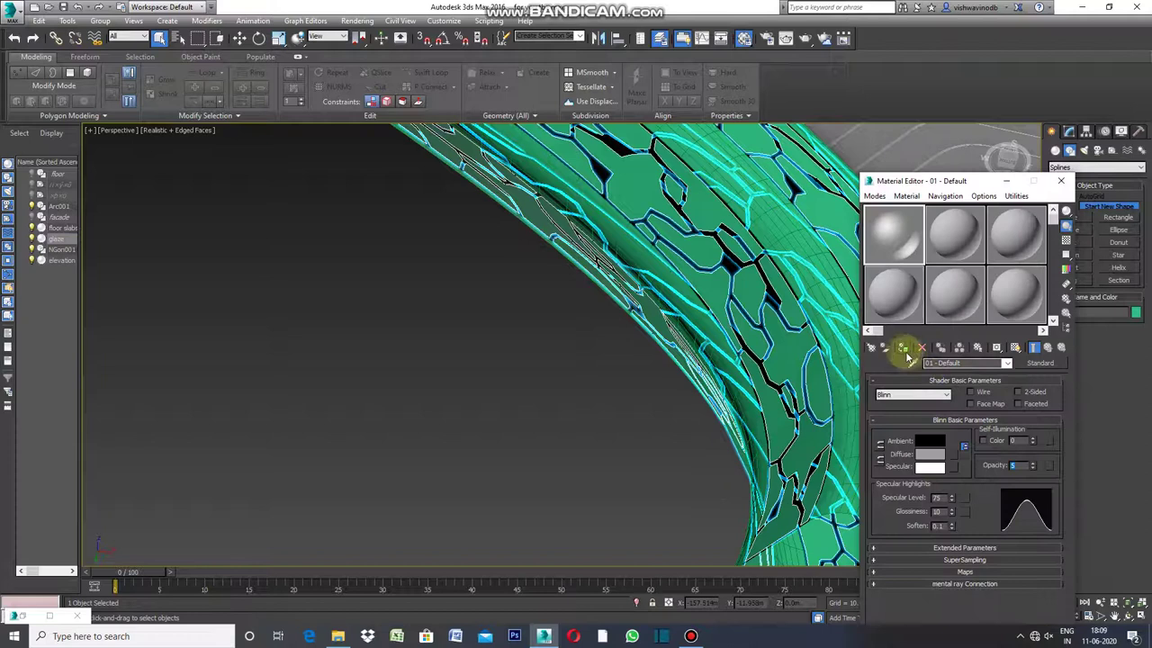
left_click(903, 351)
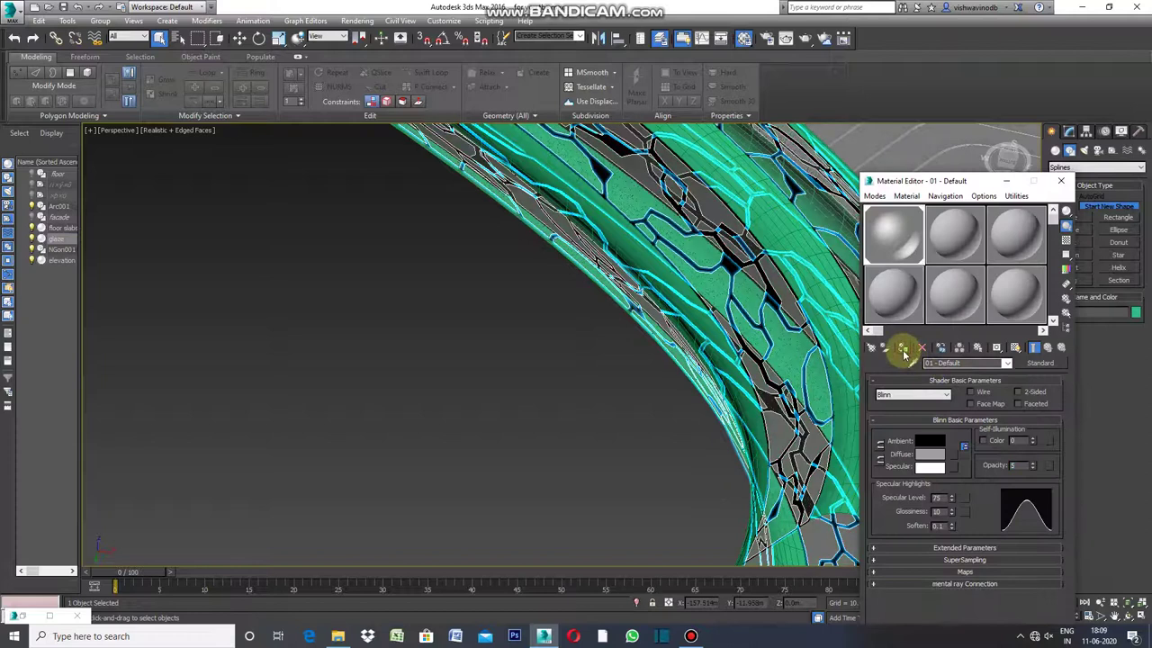
left_click(1008, 183)
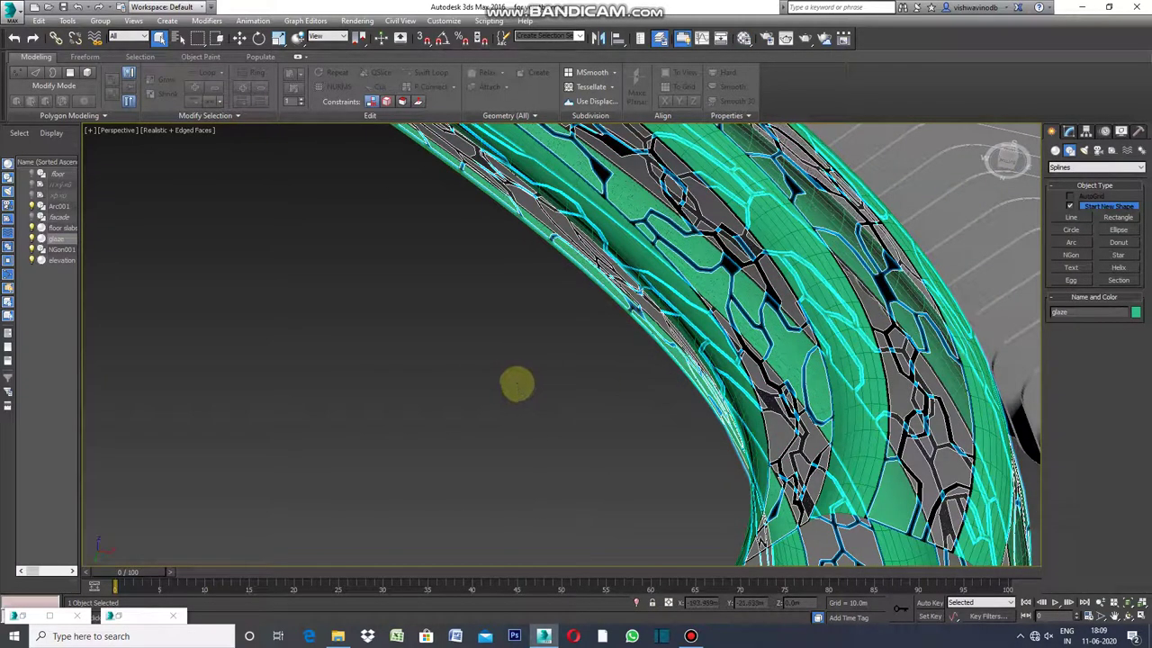
left_click(516, 382)
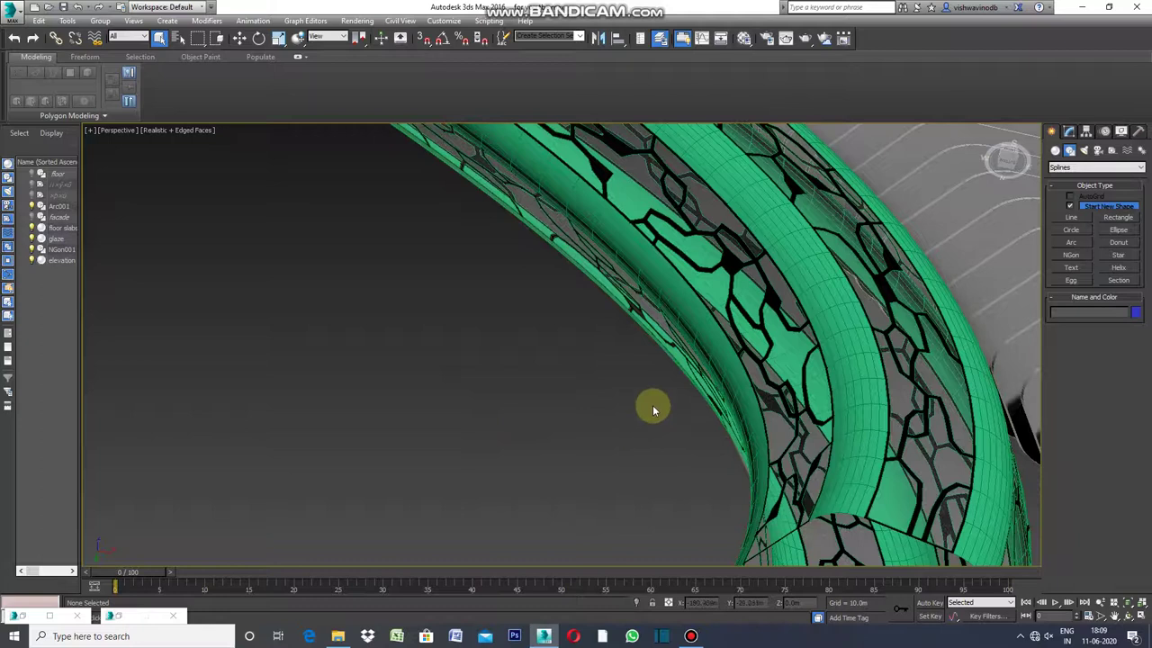
key("ctrl+a")
left_click(617, 440)
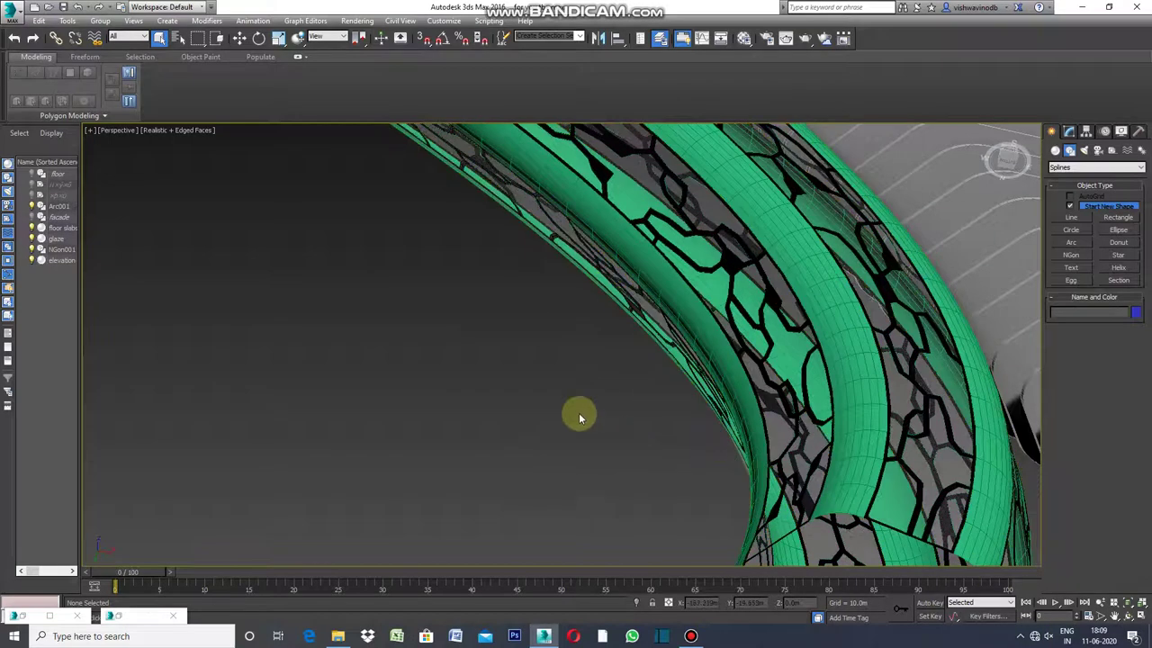
scroll(578, 412, "down", 2)
scroll(610, 411, "down", 2)
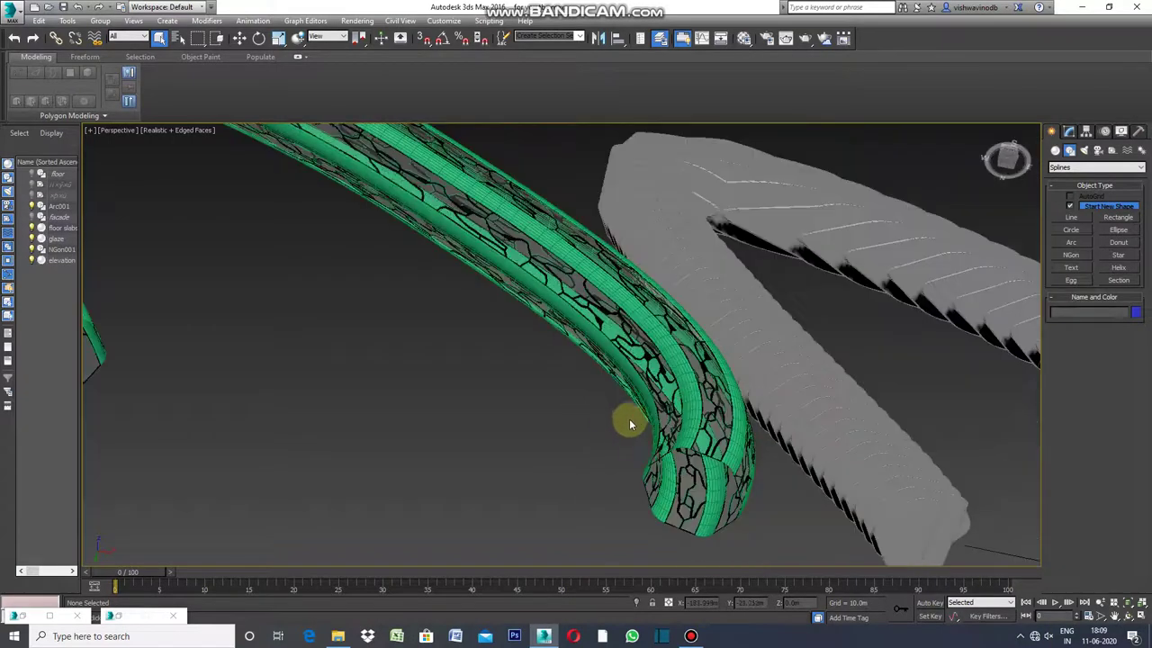
scroll(634, 421, "down", 1)
key("ctrl+a")
left_click(544, 423)
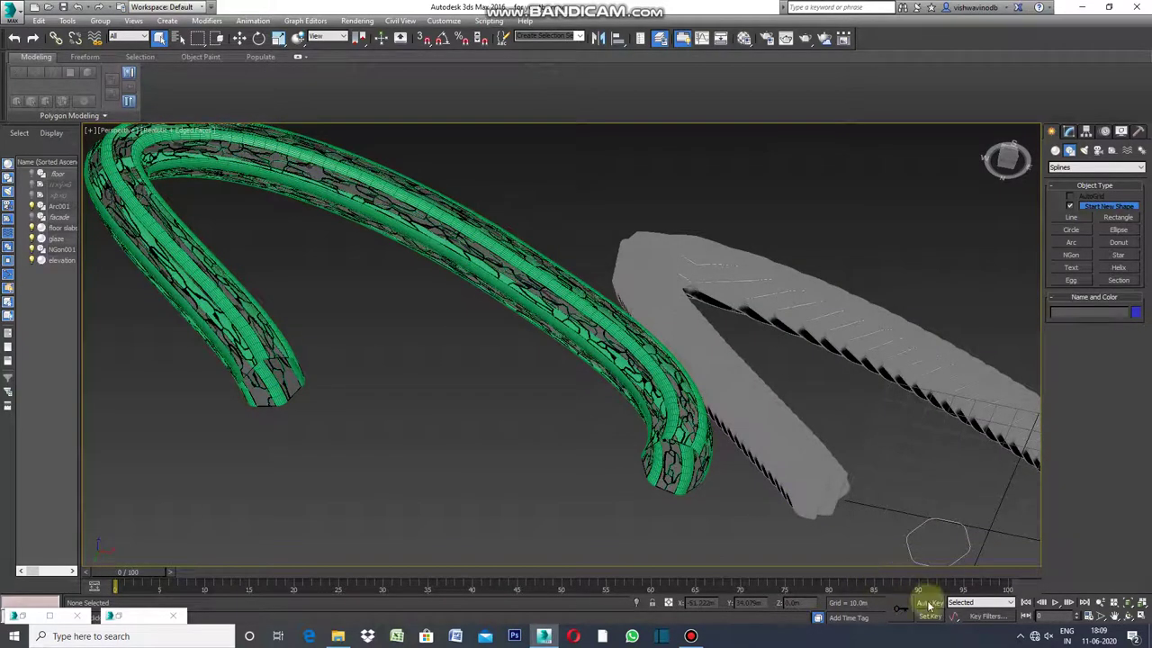
left_click(1127, 615)
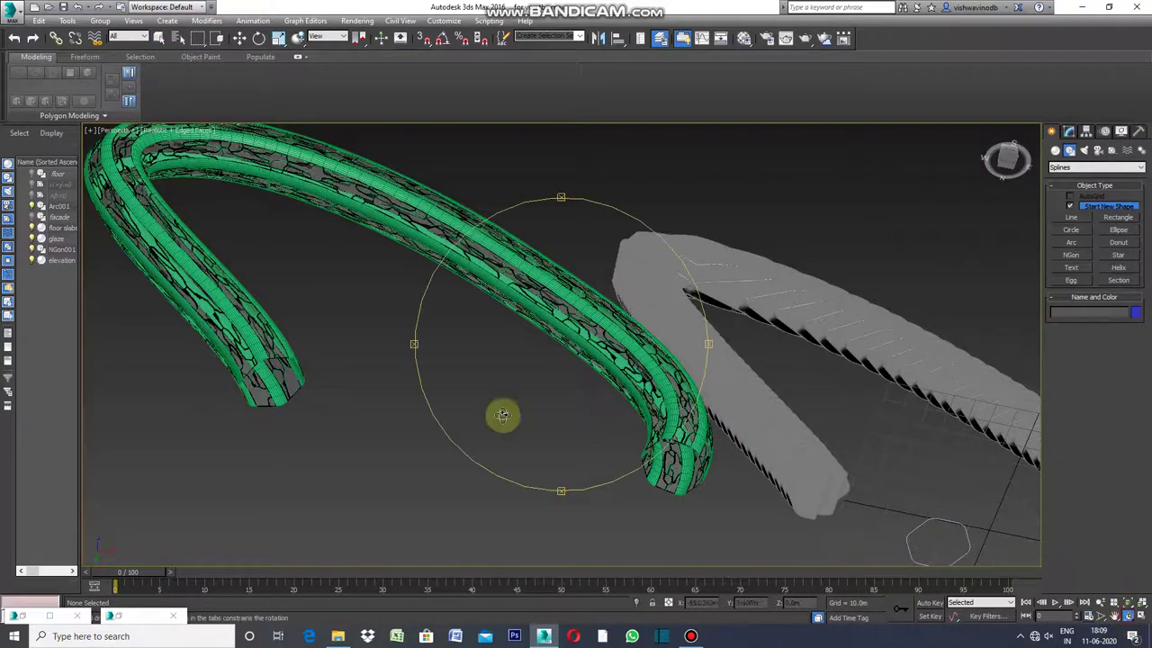
mouse_move(558, 198)
left_mouse_down()
mouse_move(556, 218)
mouse_move(590, 261)
left_mouse_up()
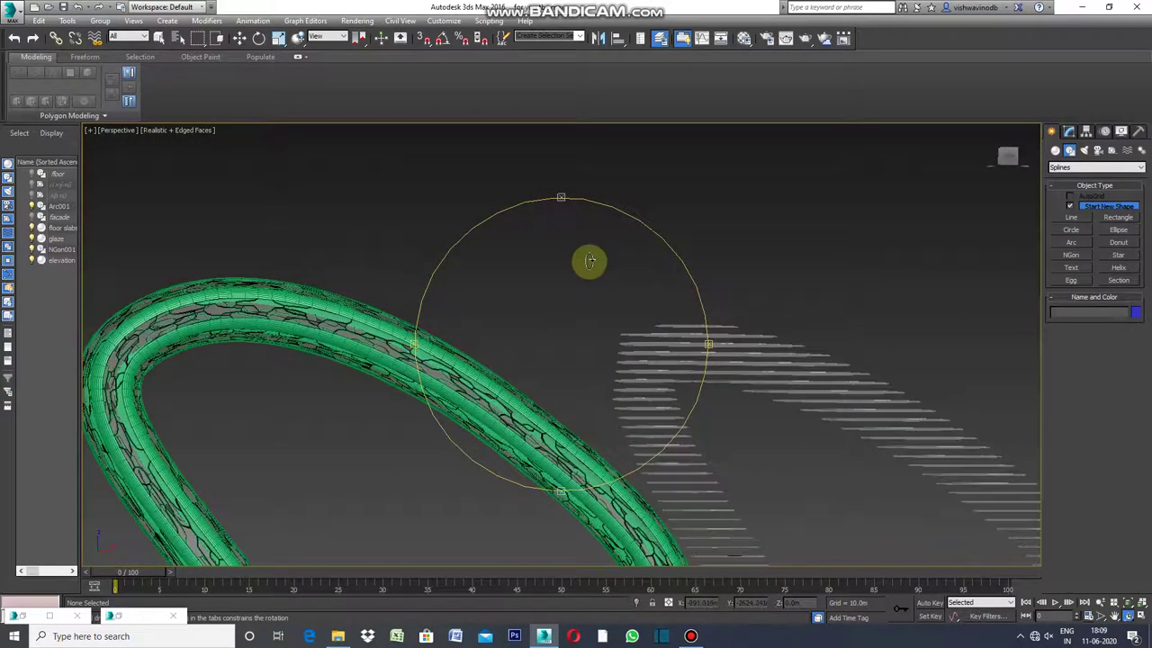
left_click(1114, 614)
left_click_drag(548, 471, 596, 316)
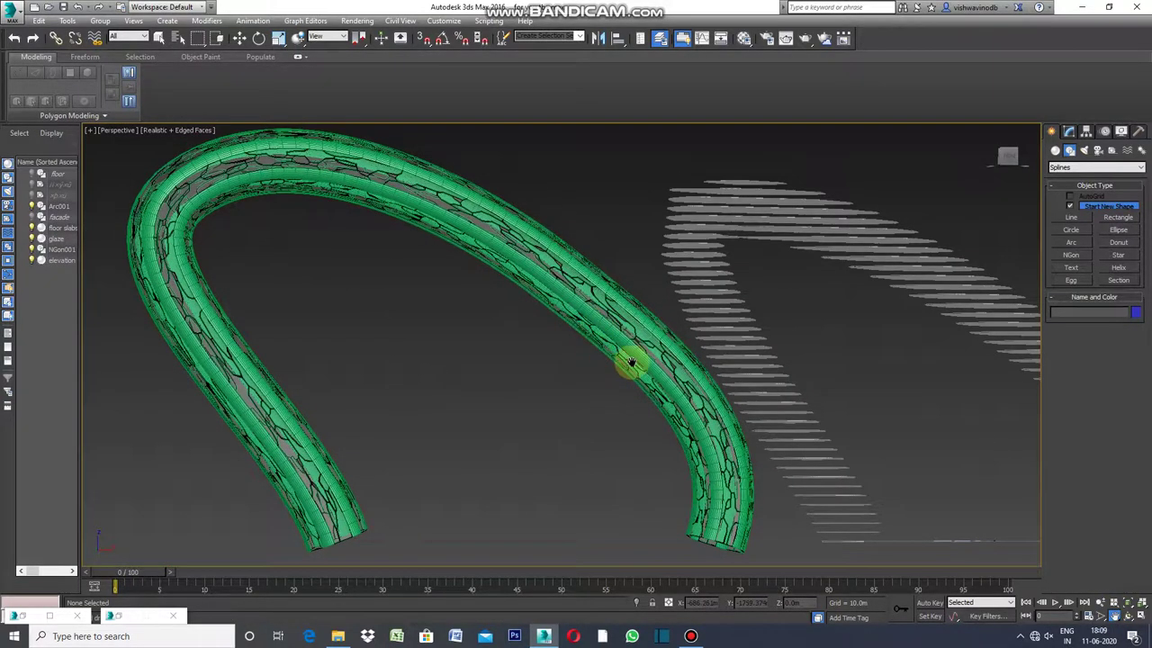
scroll(632, 362, "up", 3)
scroll(632, 364, "up", 2)
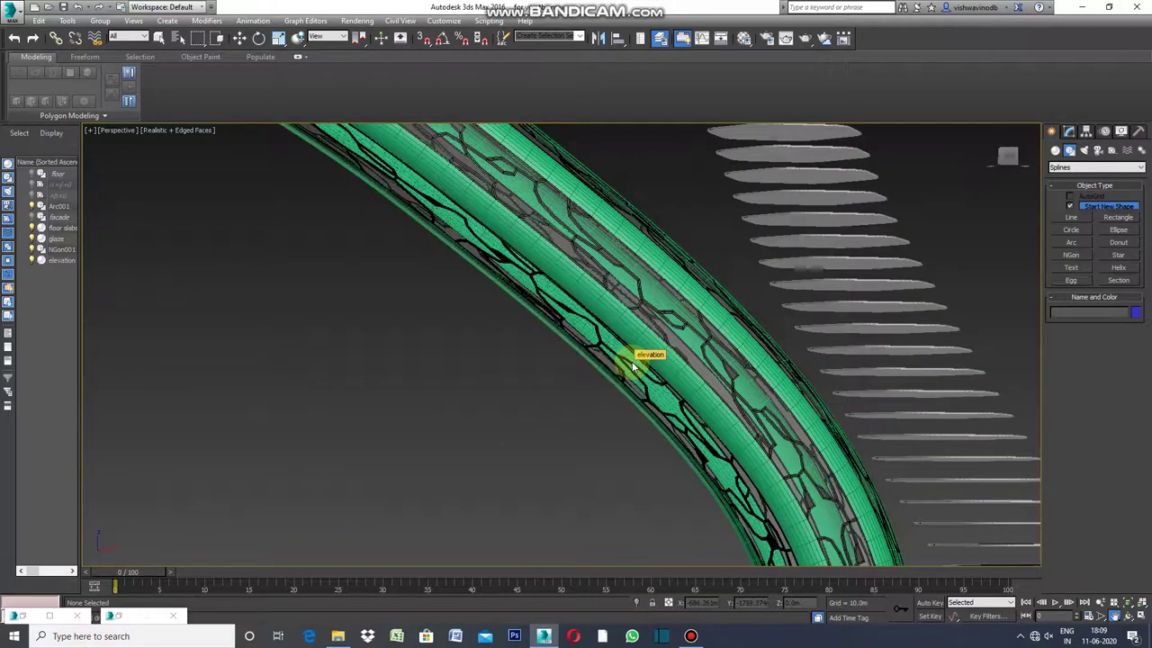
scroll(632, 365, "down", 2)
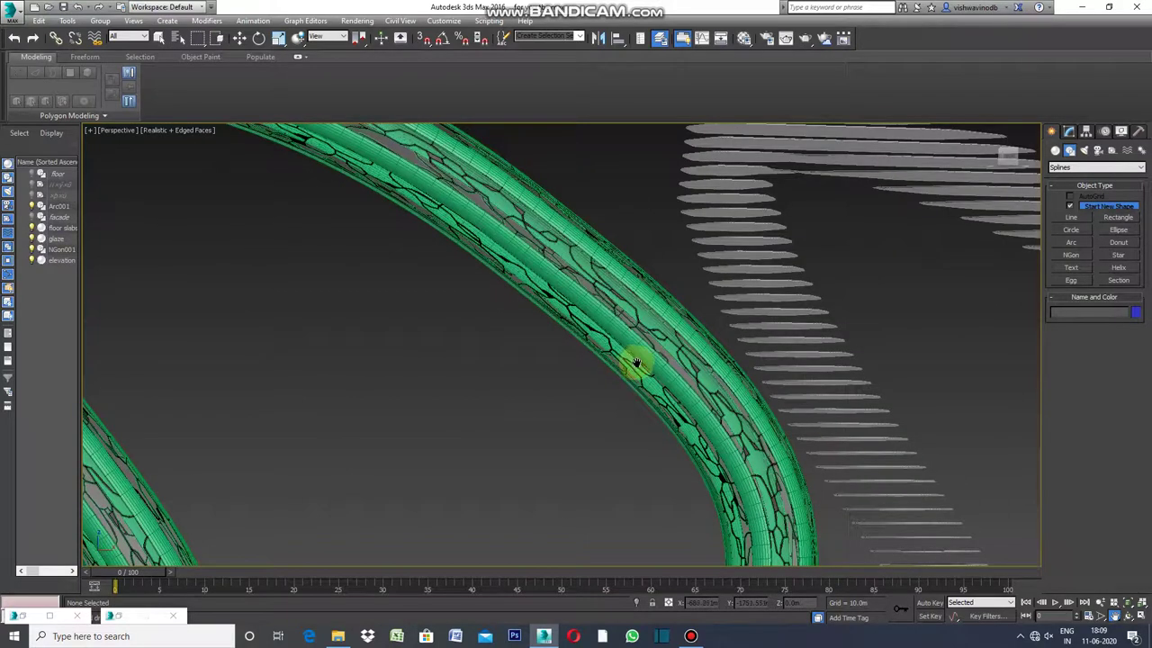
scroll(632, 364, "down", 3)
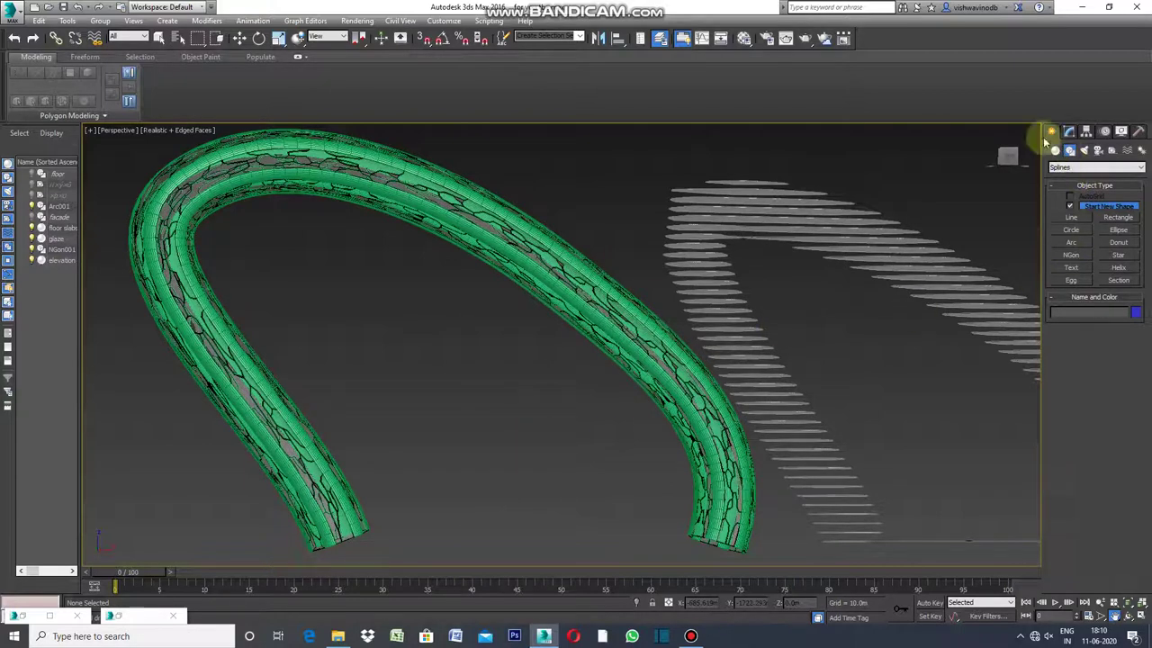
right_click(691, 213)
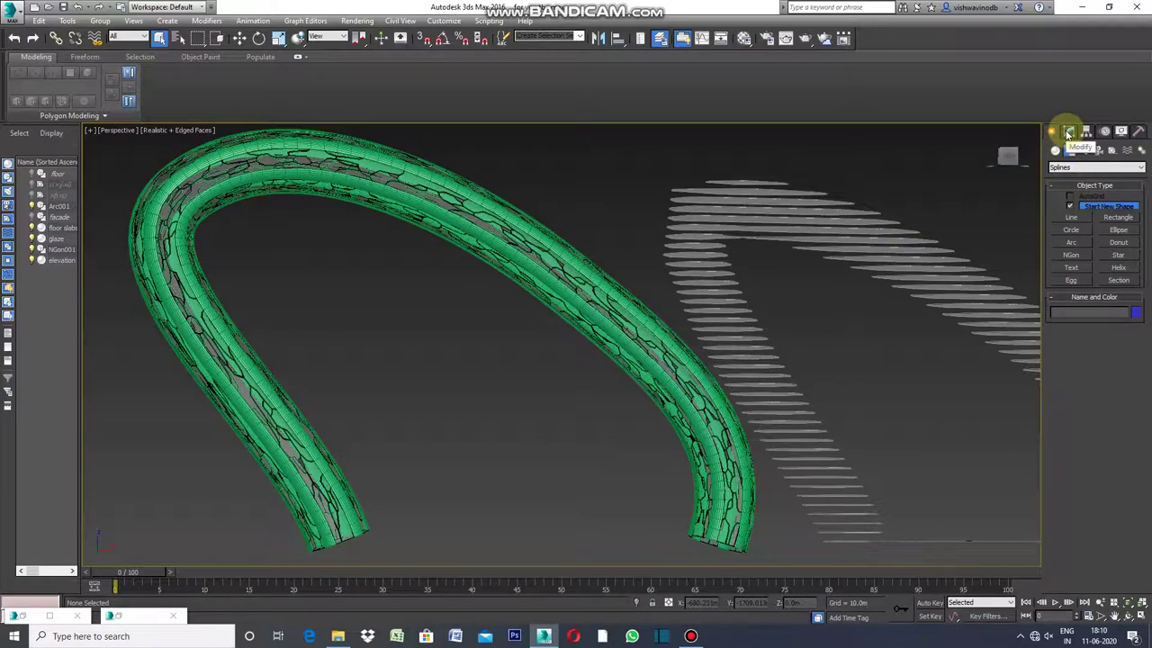
Step: Select all edges in the tube's Edit Poly and Connect them to add new edges
left_click(1068, 132)
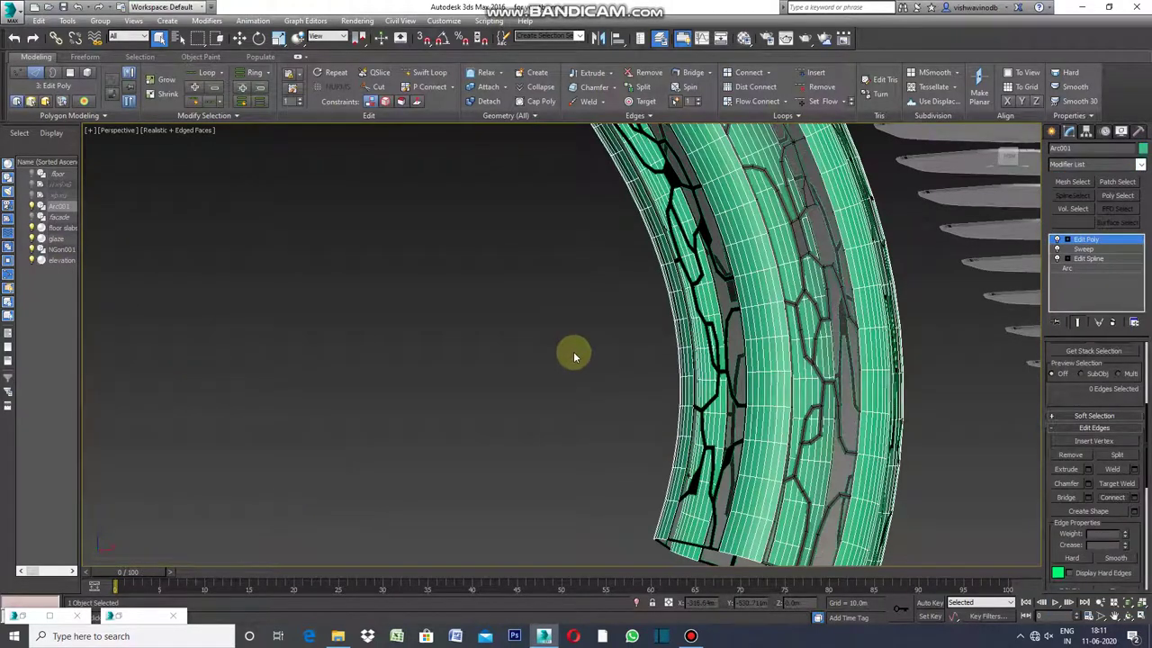
key("ctrl+a")
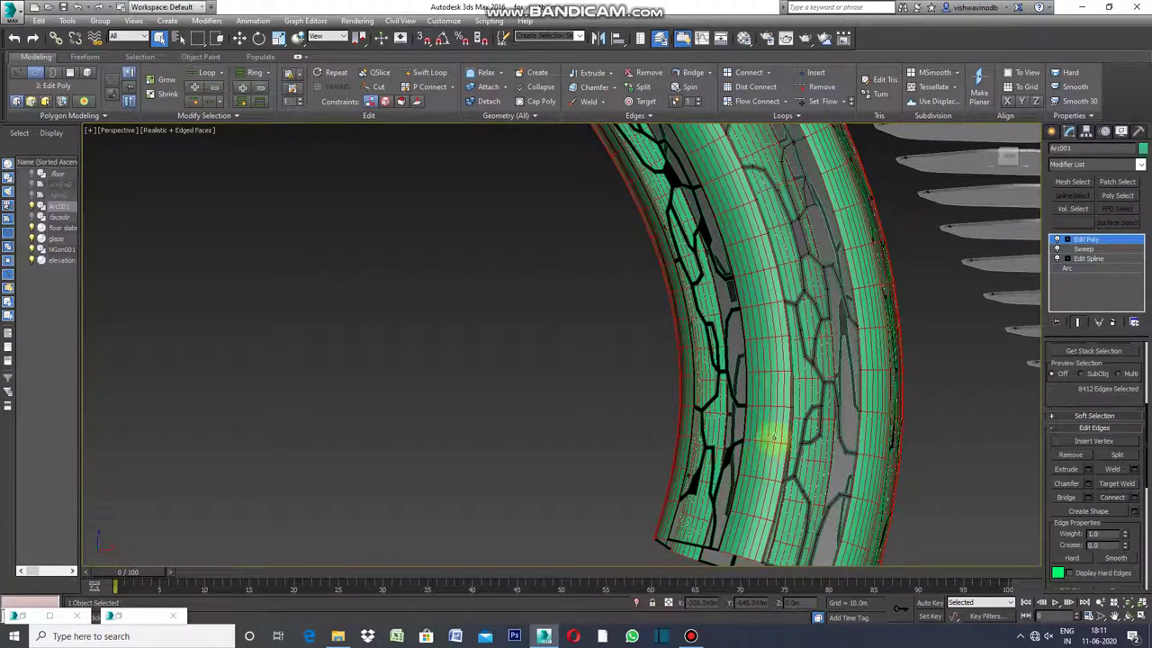
left_click(1115, 500)
left_click(1114, 500)
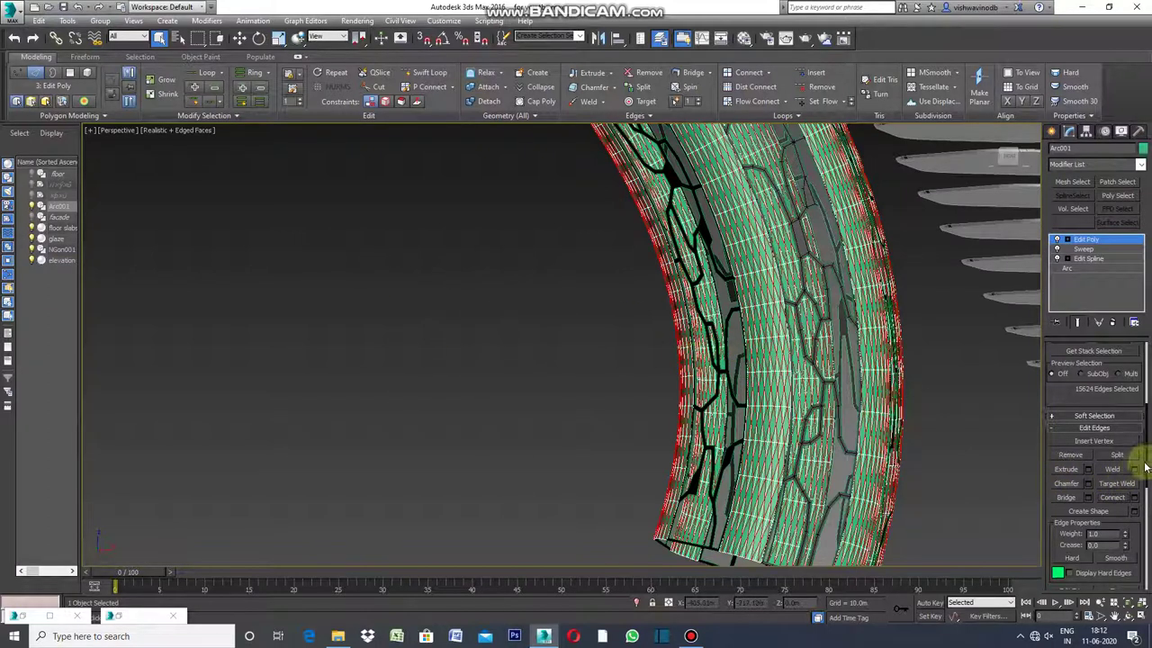
Step: Grow the edge selection to 16824 edges, then shrink it to 2400 edges
scroll(1147, 459, "up", 1)
left_click_drag(1147, 459, 1146, 423)
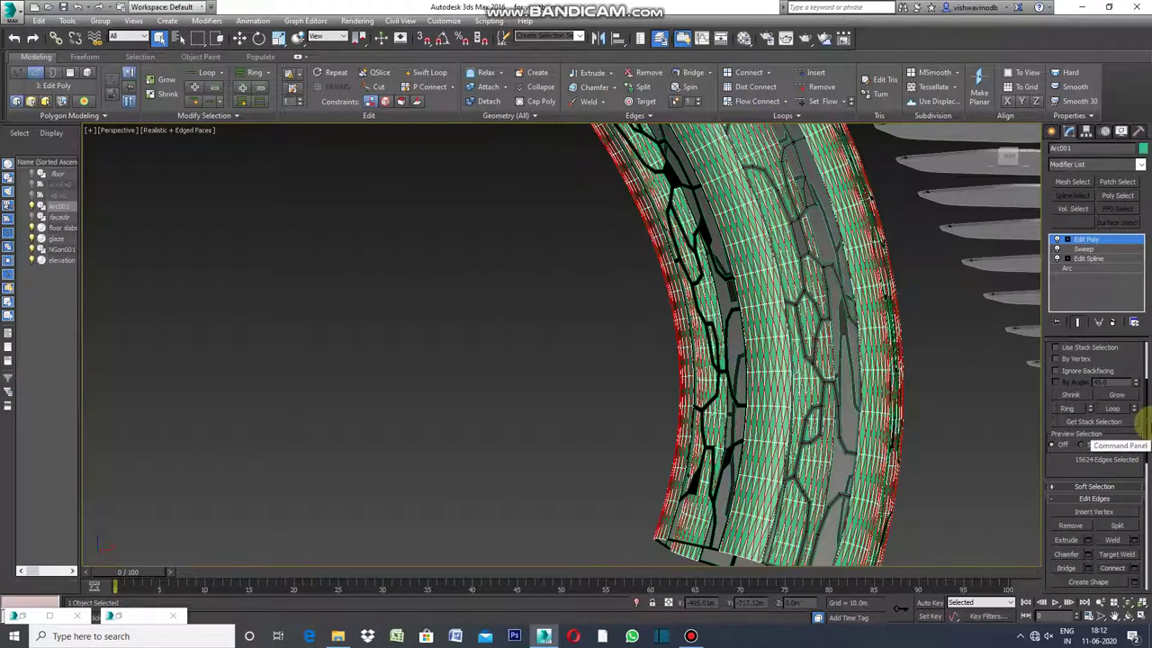
key("ctrl+Page_Up")
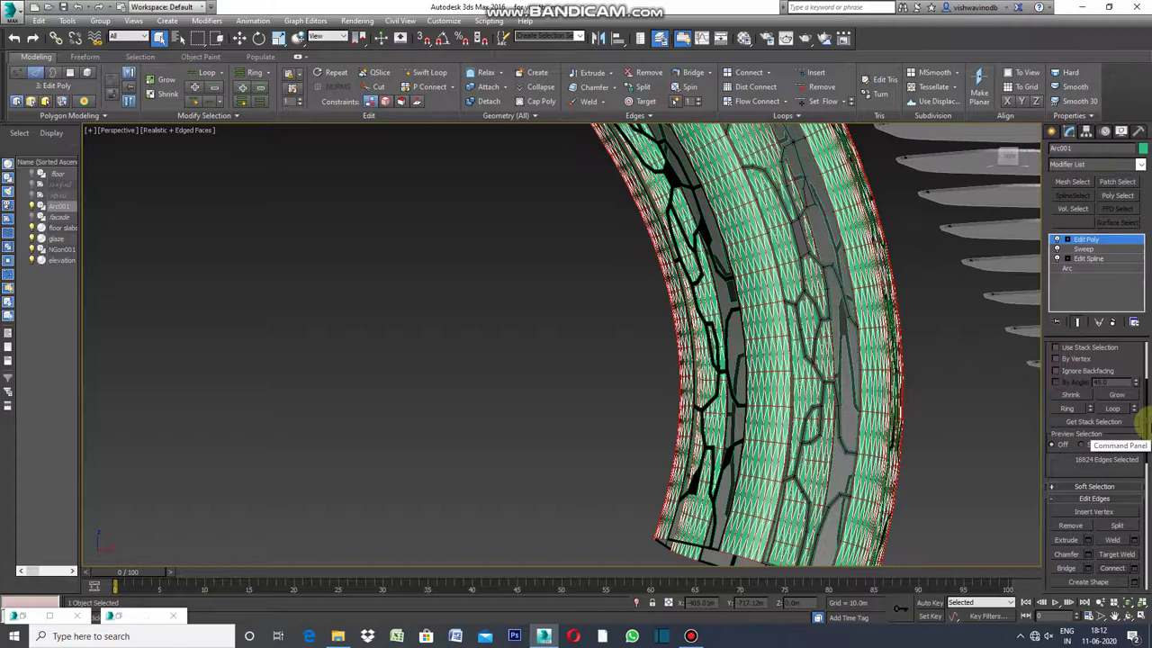
key("ctrl+Page_Down")
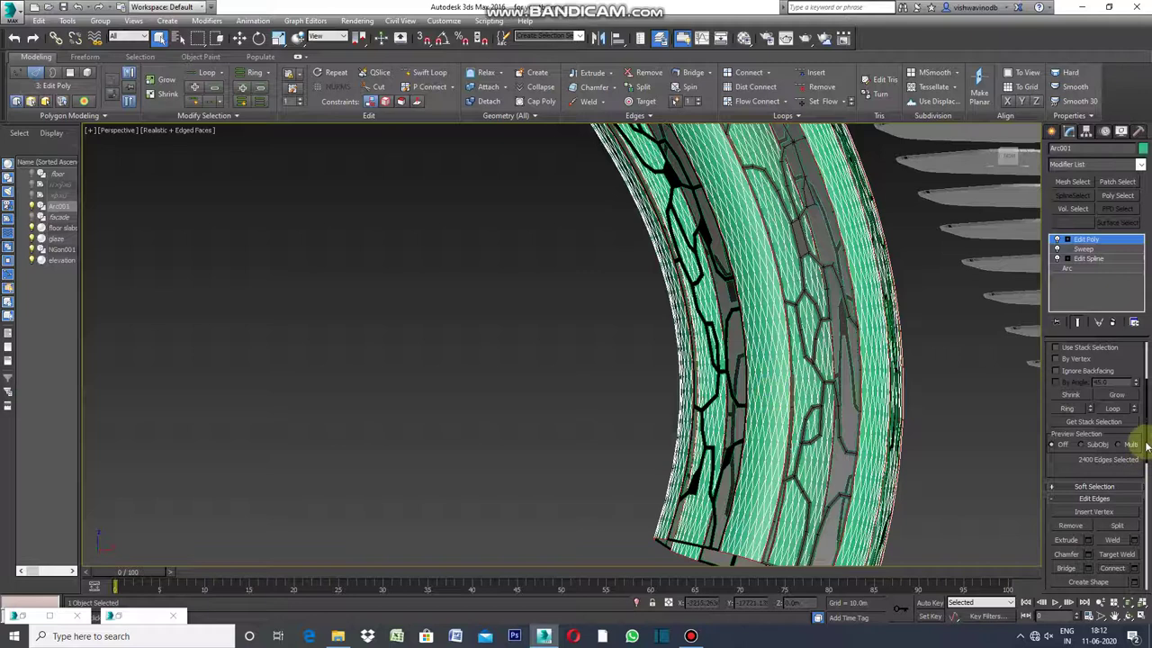
scroll(1145, 440, "up", 2)
scroll(1141, 426, "up", 1)
Step: Switch Edit Poly from Edge to Polygon level so the tube's 1200 polygons are selected
left_click(1107, 369)
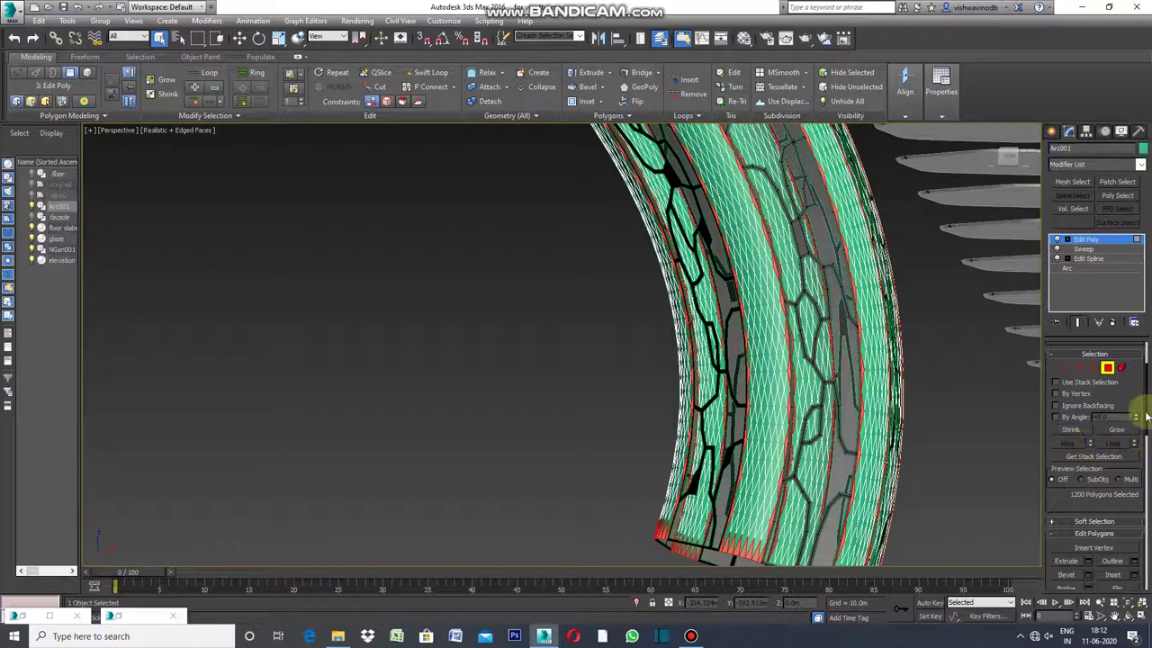
left_click_drag(1147, 414, 1145, 468)
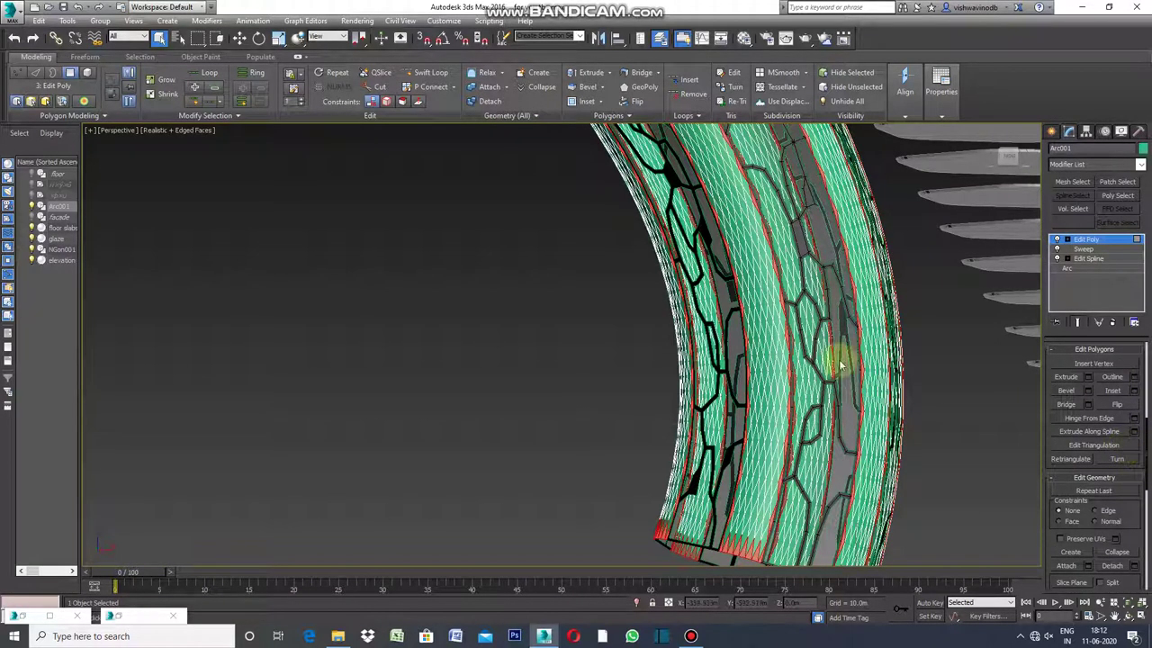
Step: Apply a random Generate Topology pattern twice for a coarse, large-cell cracked-tile layout
left_click(106, 118)
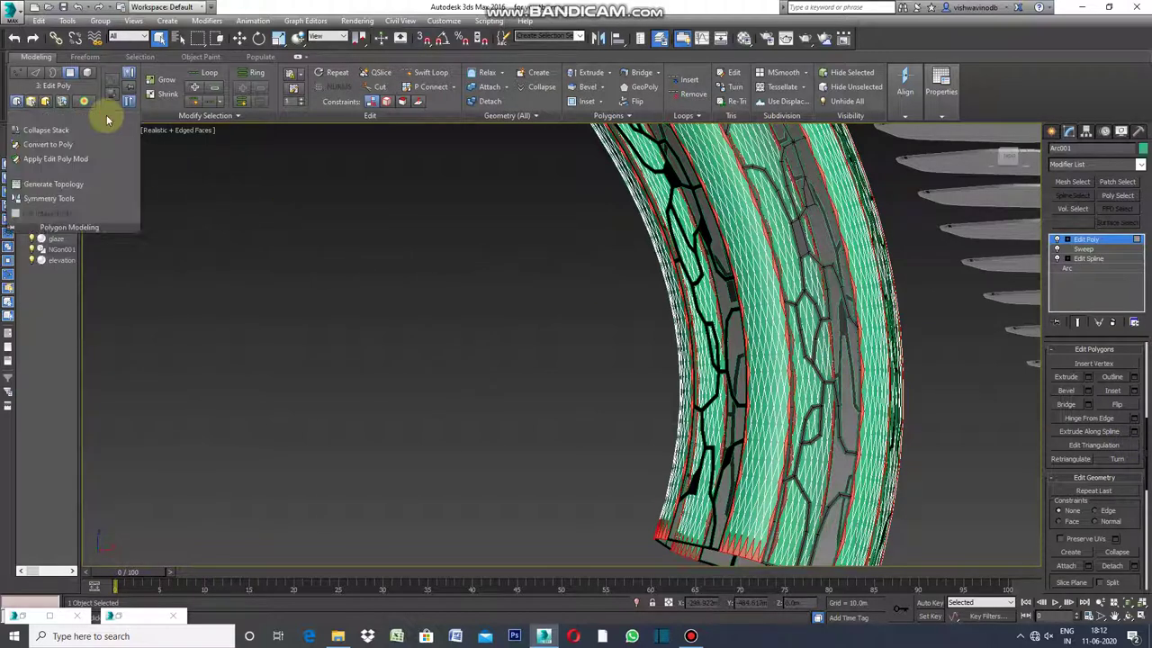
left_click(77, 185)
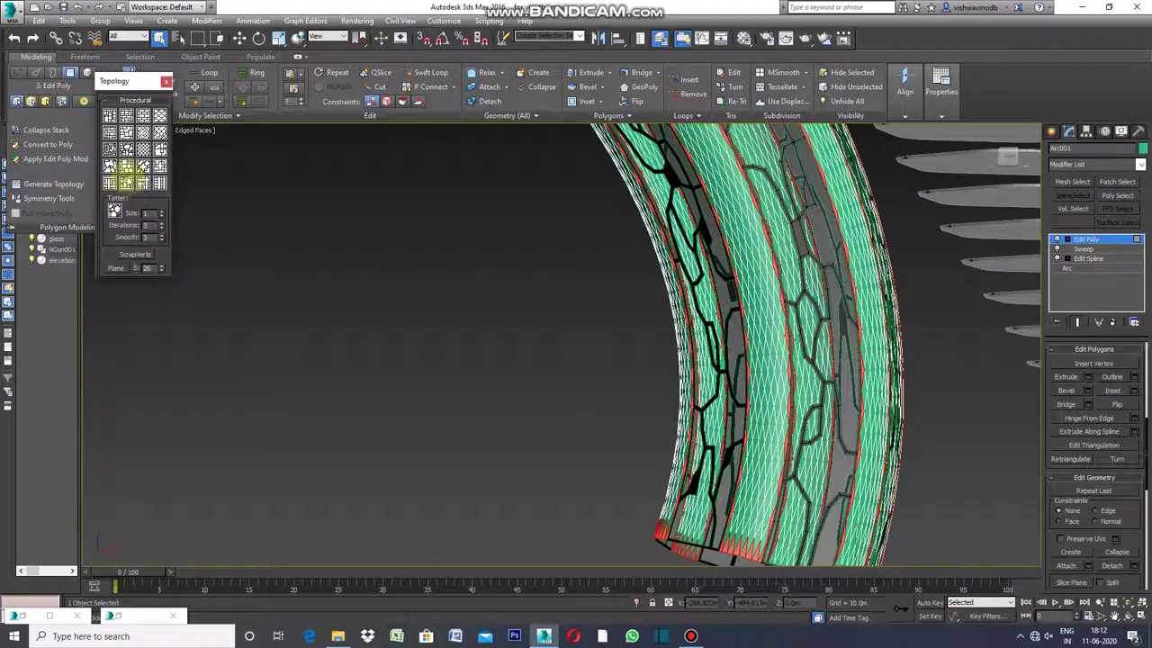
left_click(111, 157)
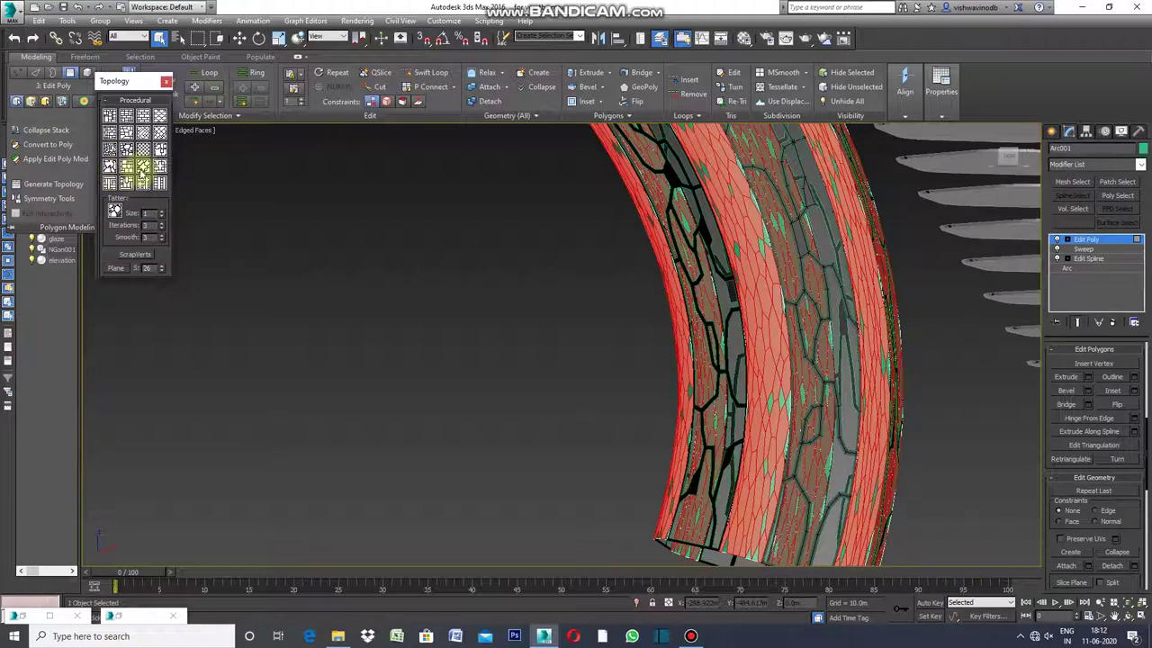
left_click(143, 169)
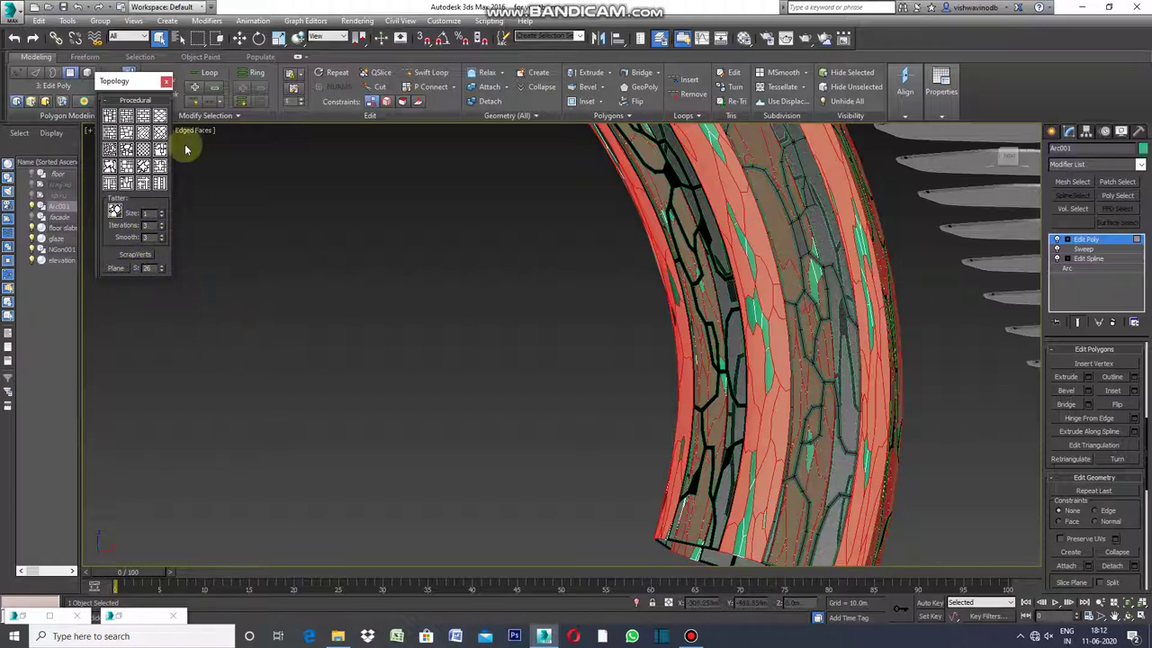
left_click(165, 81)
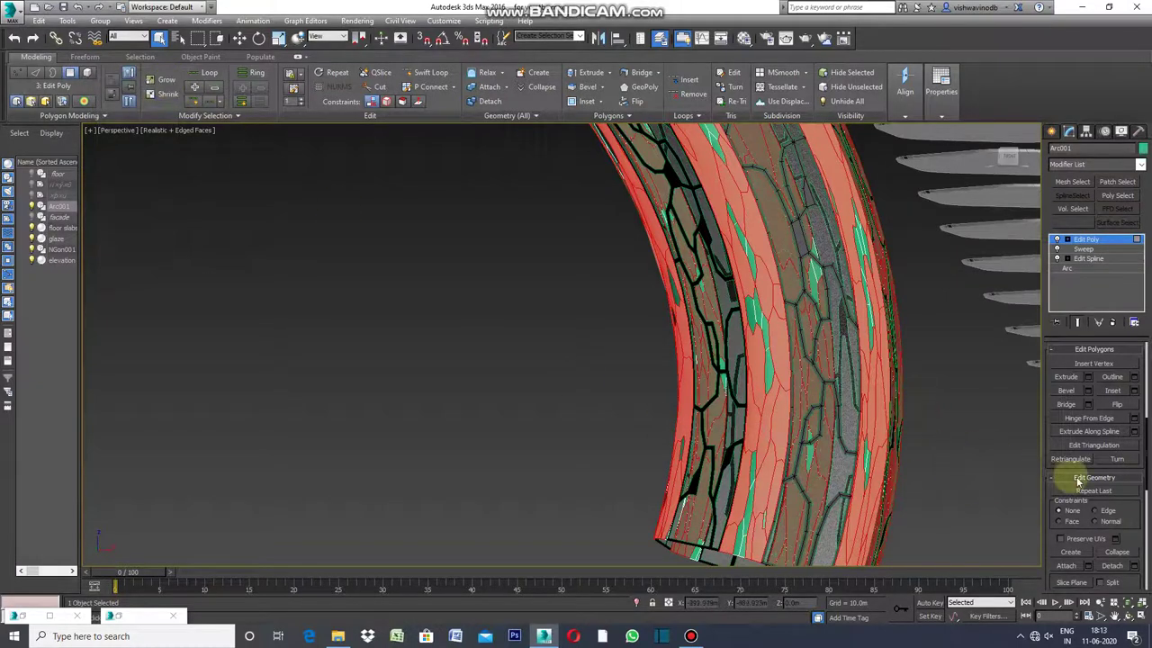
Step: Inset the 925 cracked-pattern polygons by 0.2m, up from a 0.1m first try, and confirm
mouse_move(1145, 457)
left_mouse_down()
mouse_move(1146, 393)
mouse_move(1143, 450)
left_mouse_up()
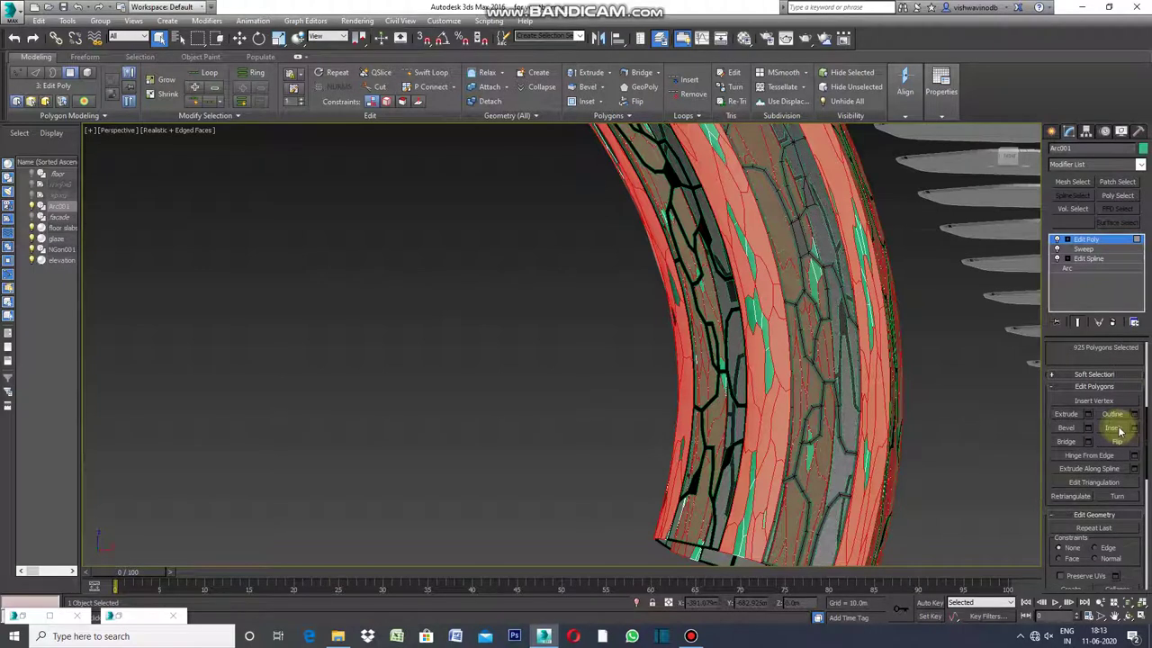
left_click(1137, 430)
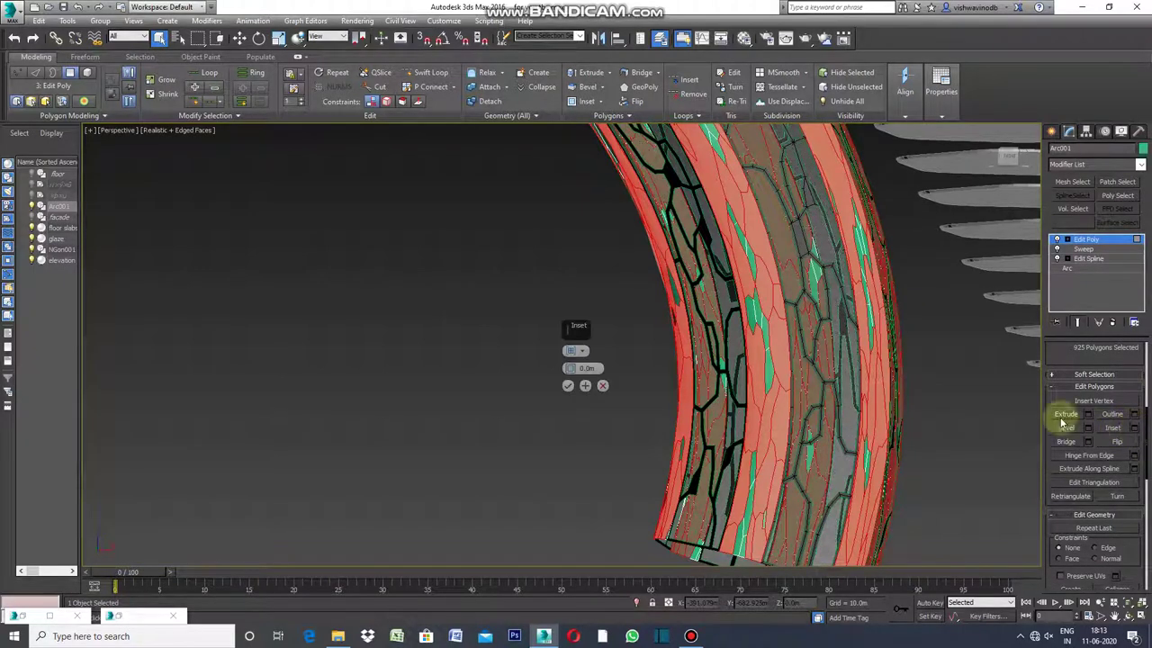
left_click(577, 351)
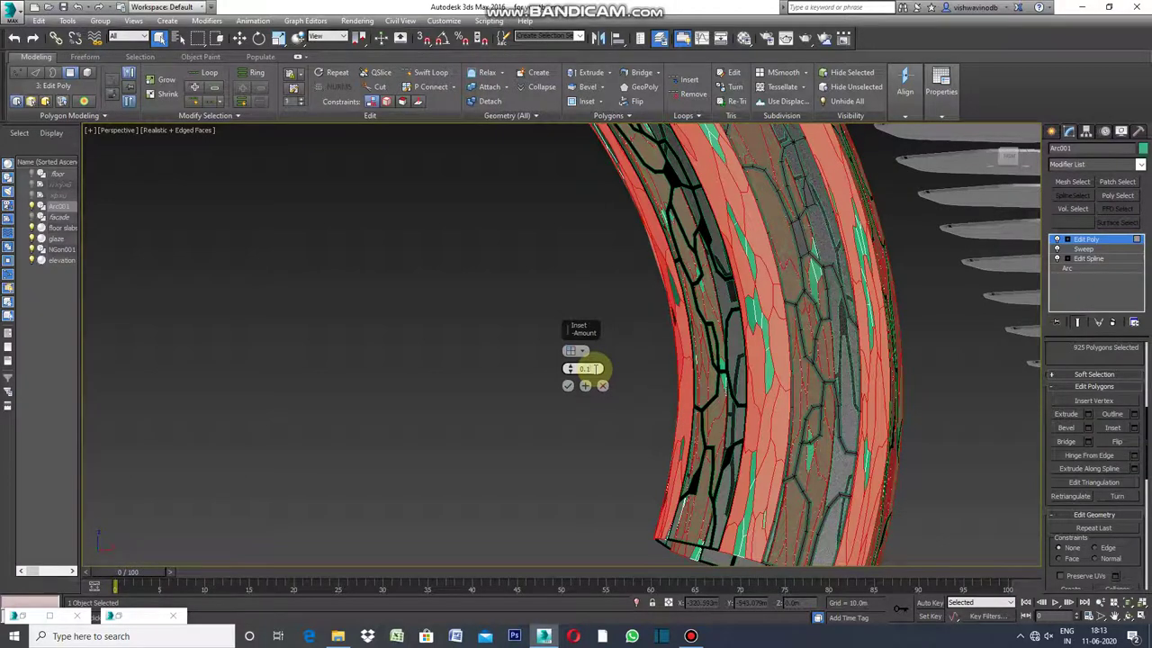
key("Return")
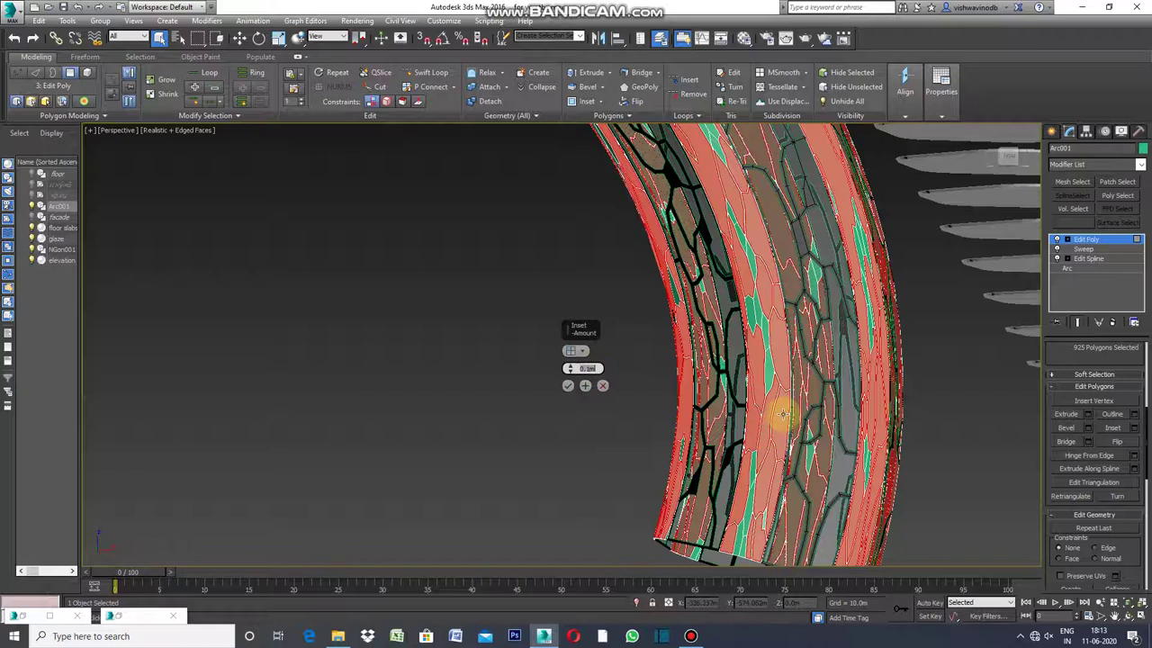
scroll(780, 411, "up", 2)
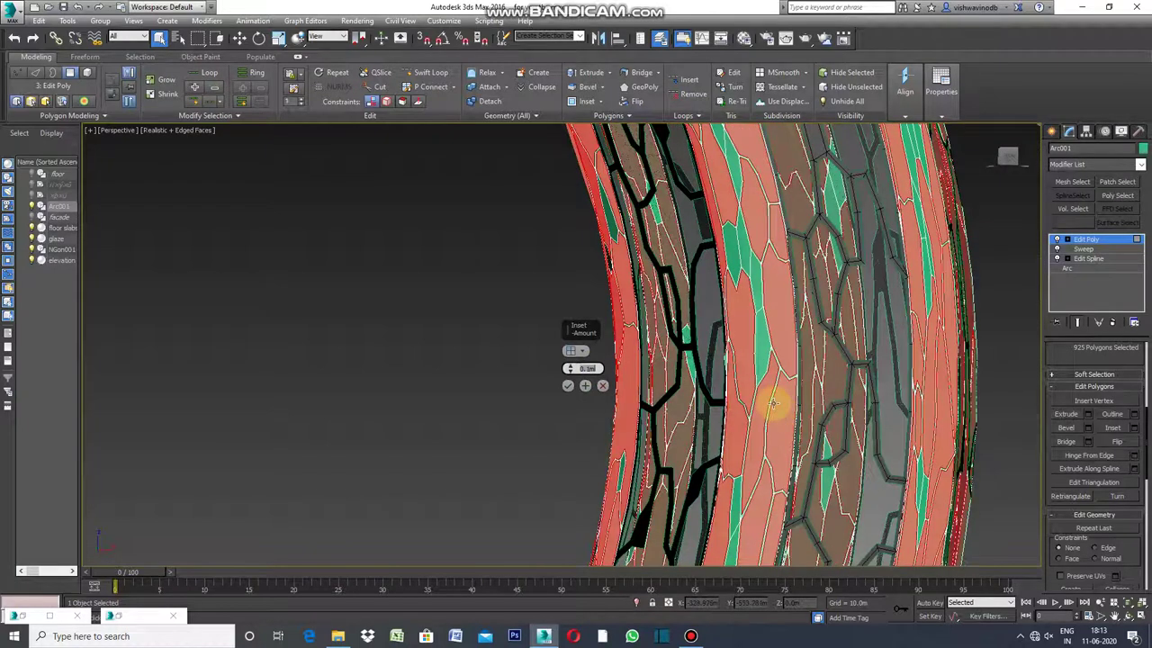
scroll(772, 404, "up", 2)
scroll(772, 404, "down", 2)
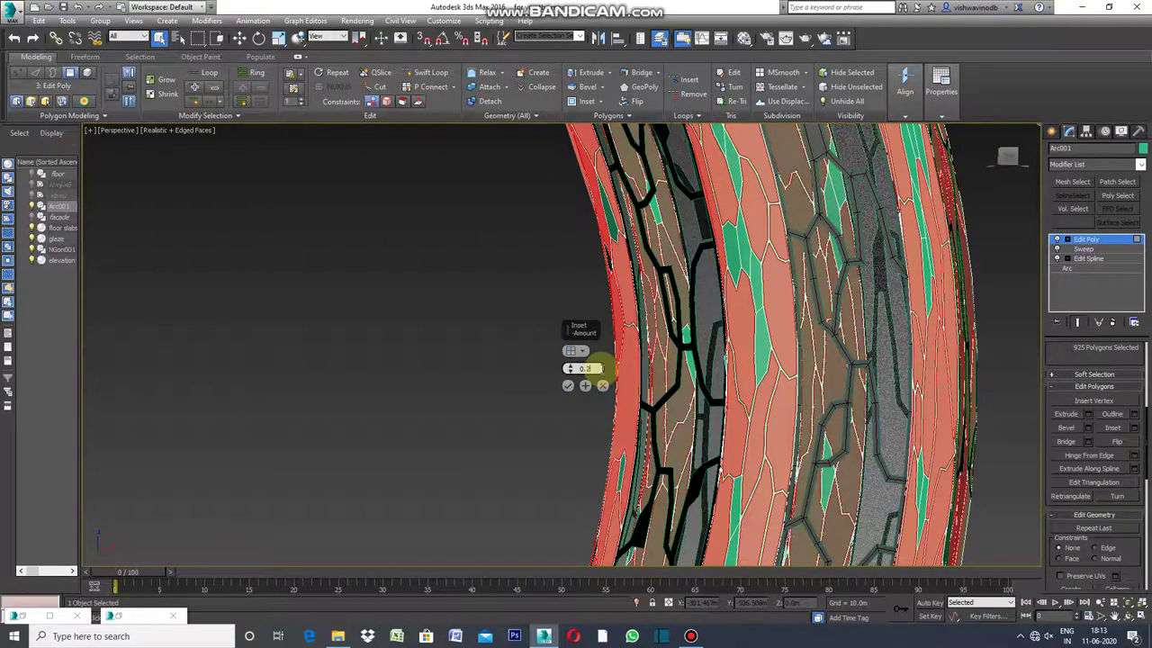
key("Return")
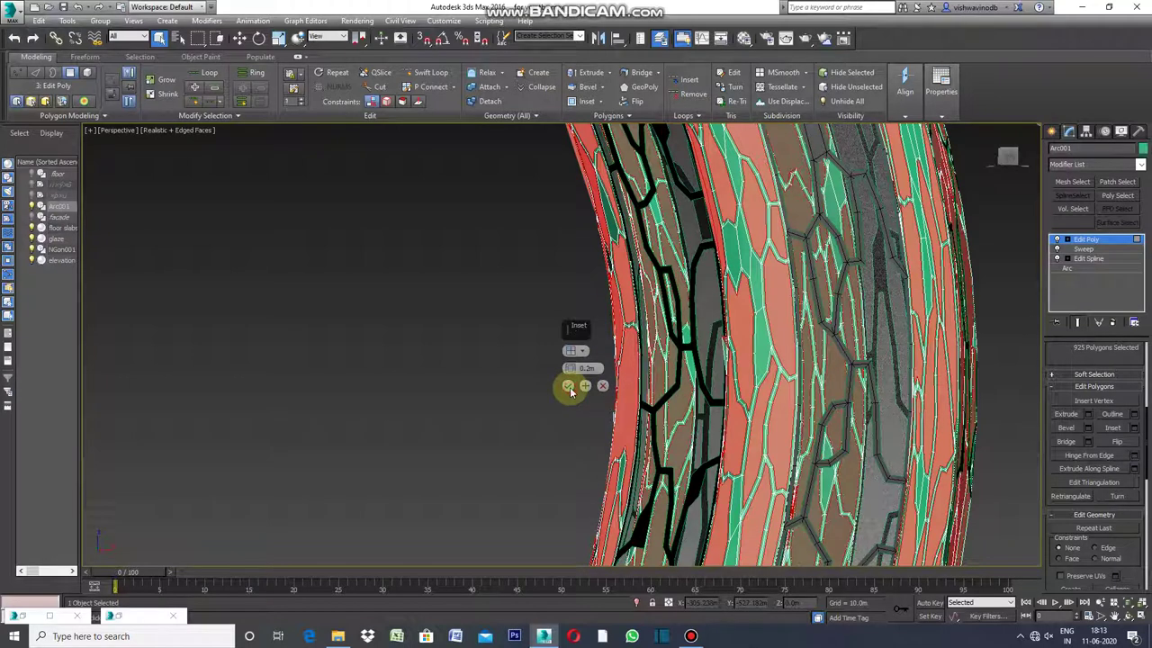
left_click(567, 389)
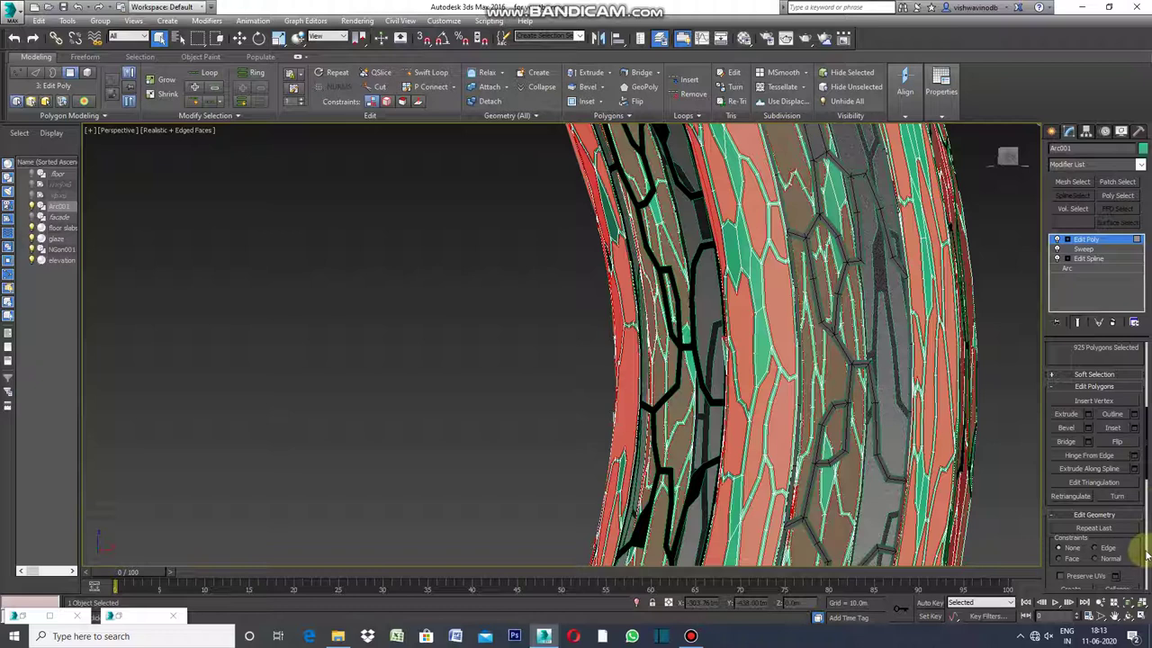
Step: Detach the inset tile polygons into a new object named Object
scroll(1148, 448, "up", 3)
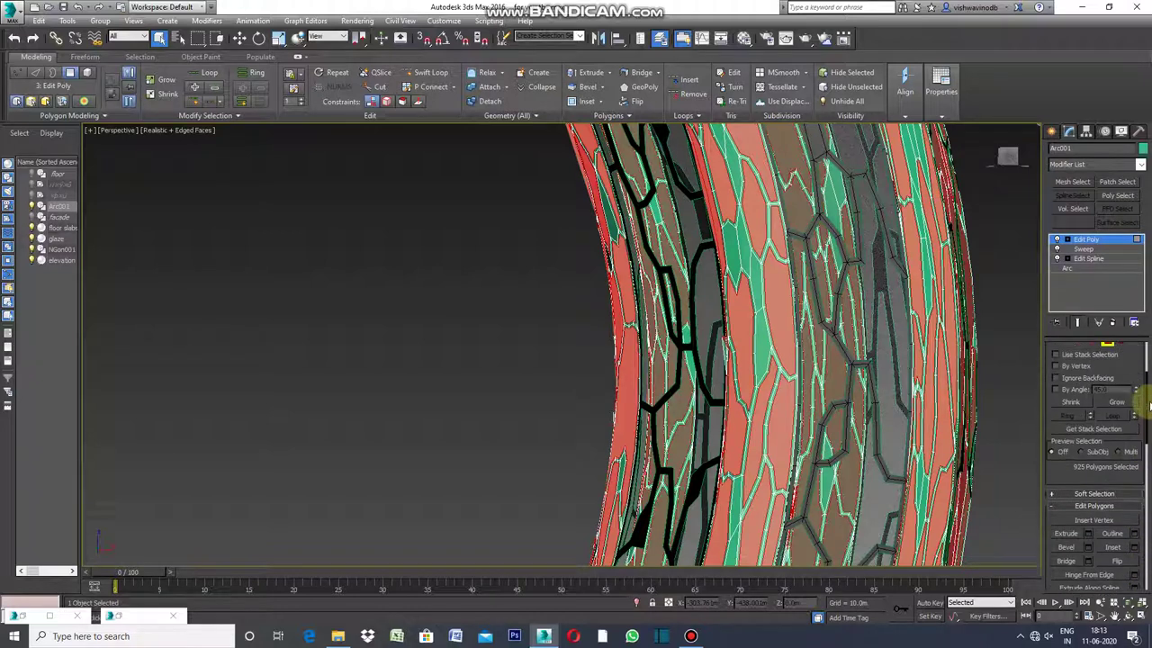
scroll(1145, 427, "down", 2)
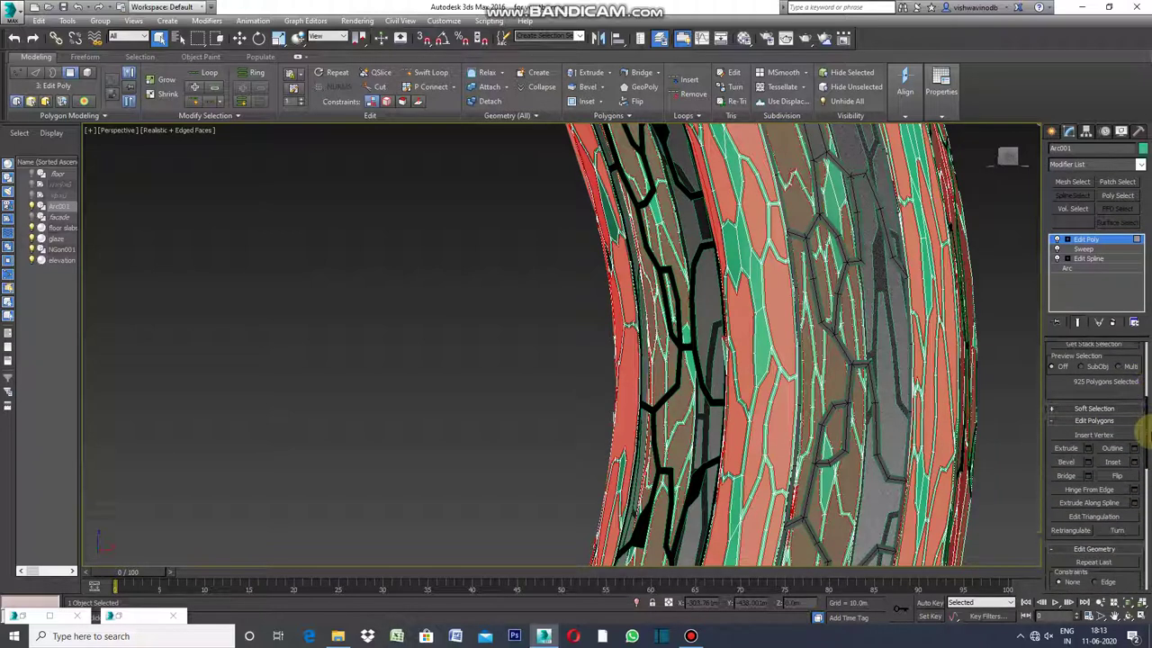
scroll(1146, 434, "down", 4)
scroll(1139, 478, "down", 3)
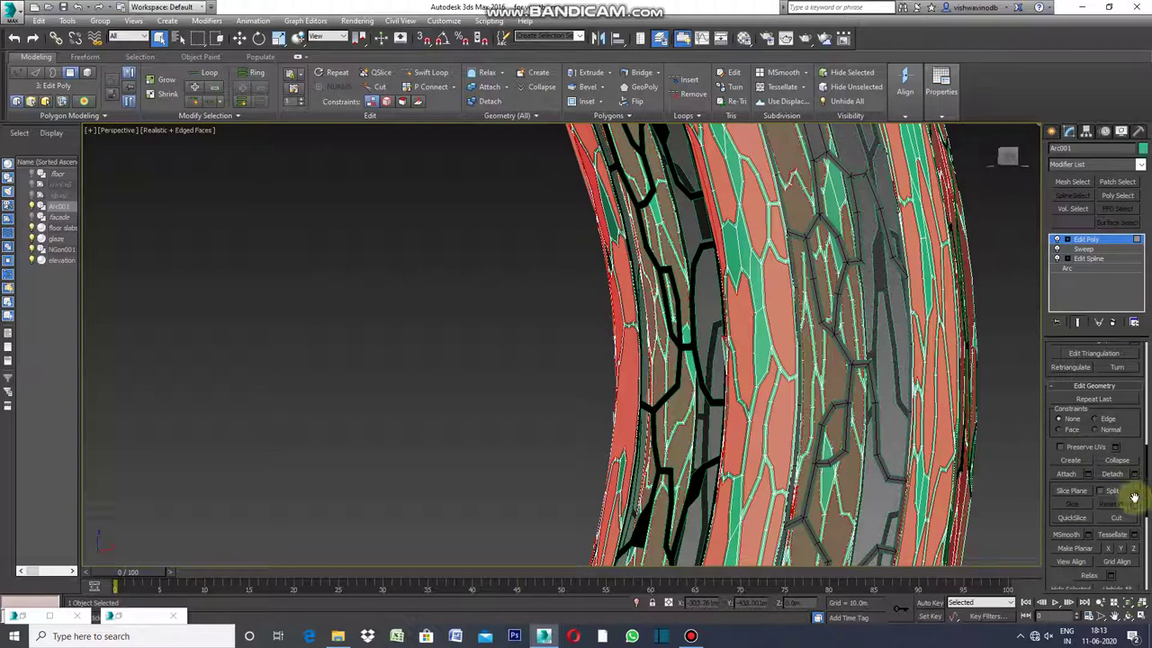
left_click(1118, 477)
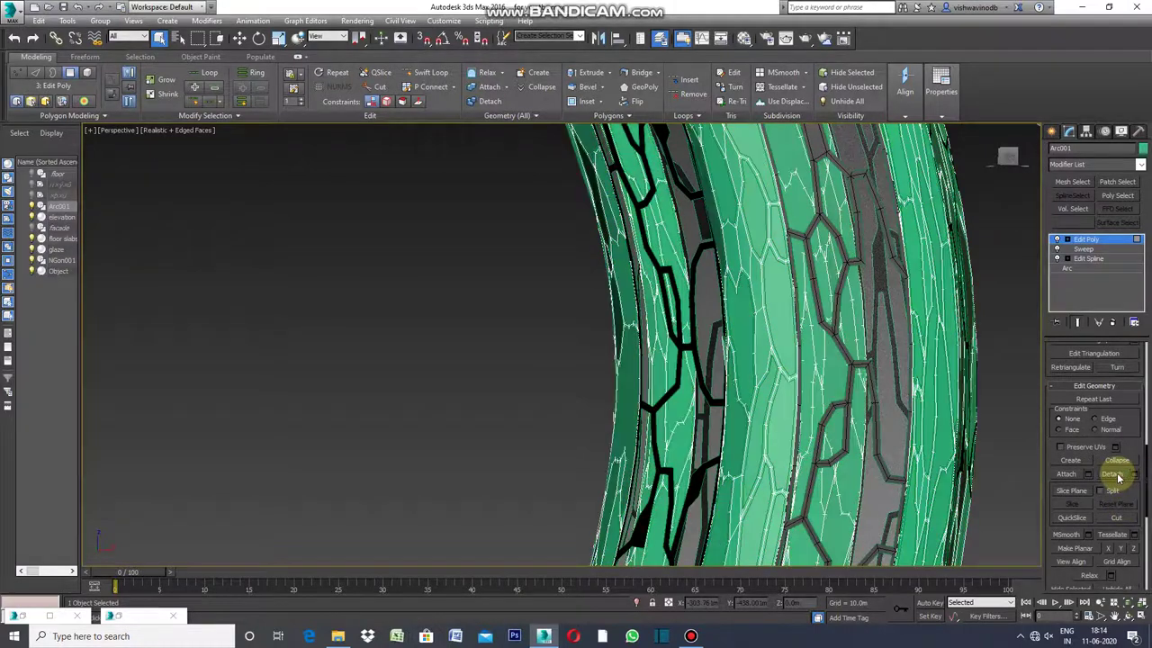
left_click(1062, 369)
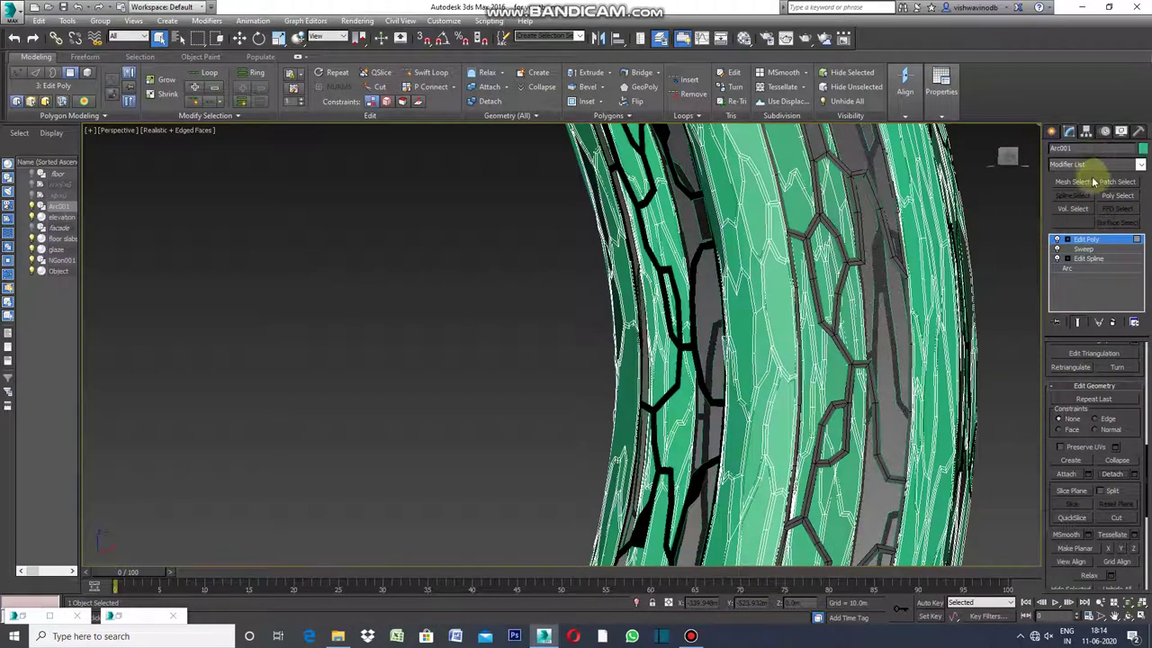
Step: Set the remaining Arc001 tube's object colour to black and exit polygon editing
left_click(1144, 150)
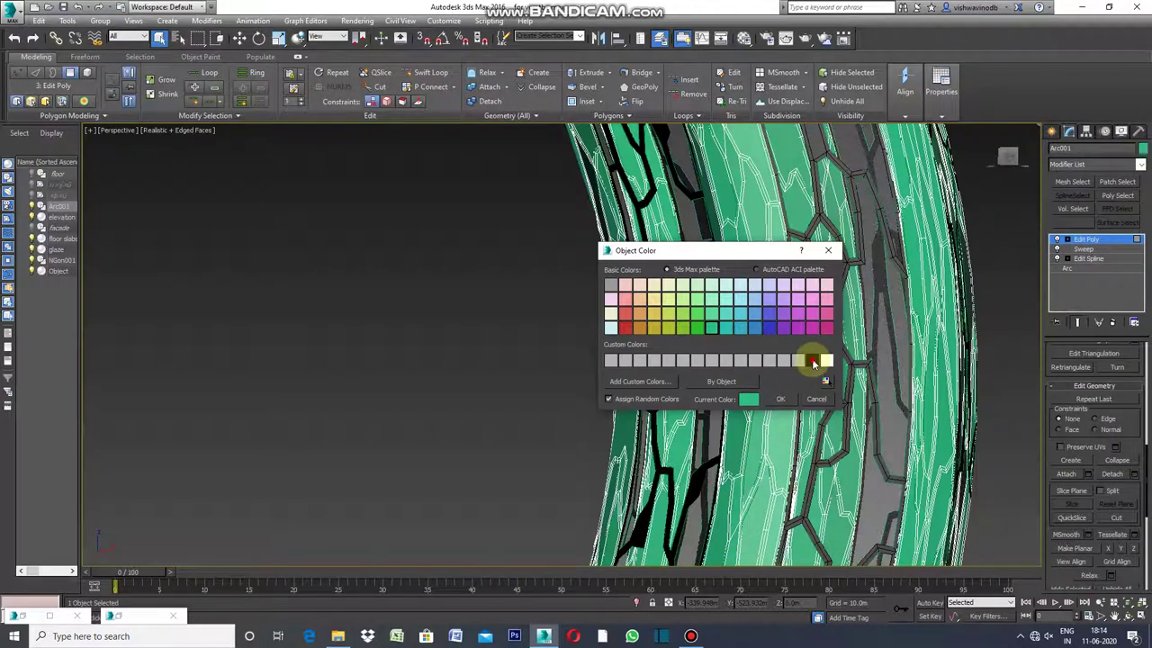
left_click(813, 361)
left_click(779, 400)
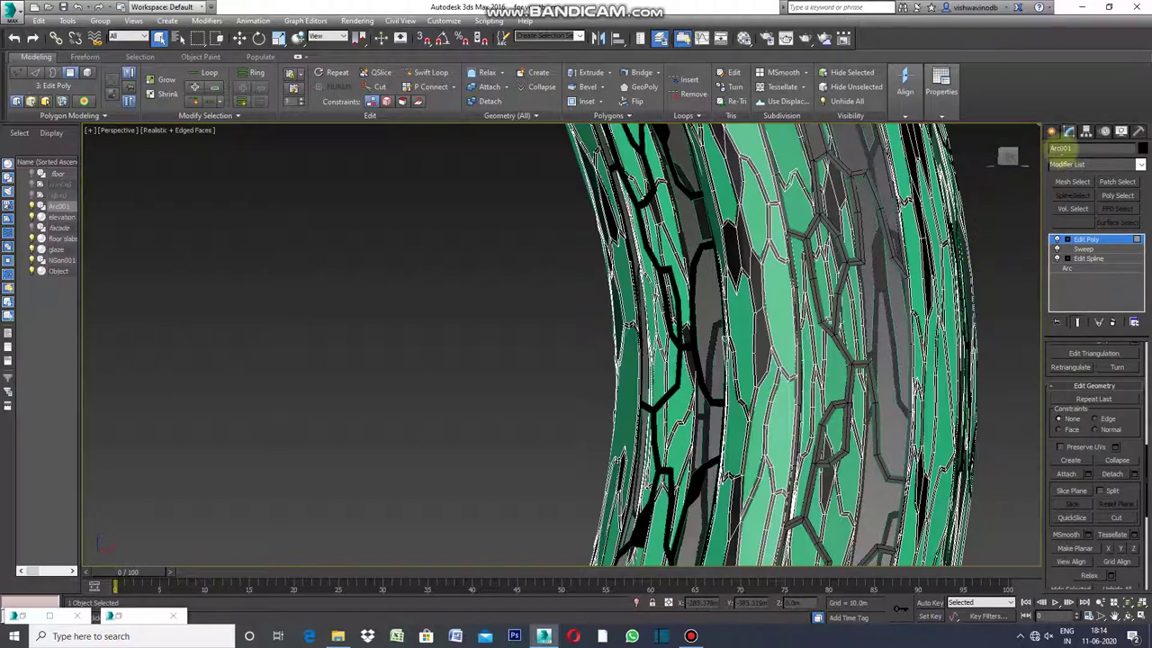
left_click(1051, 133)
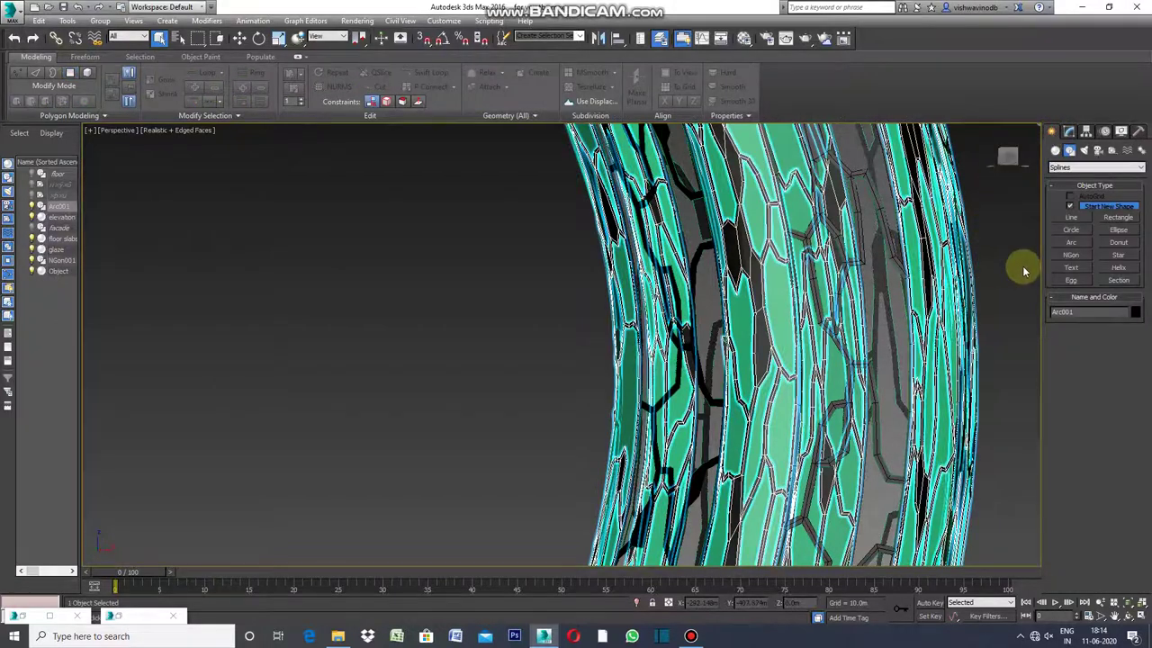
Step: Select the detached Object, assign it the 01 - Default material, then deselect it
left_click(1022, 270)
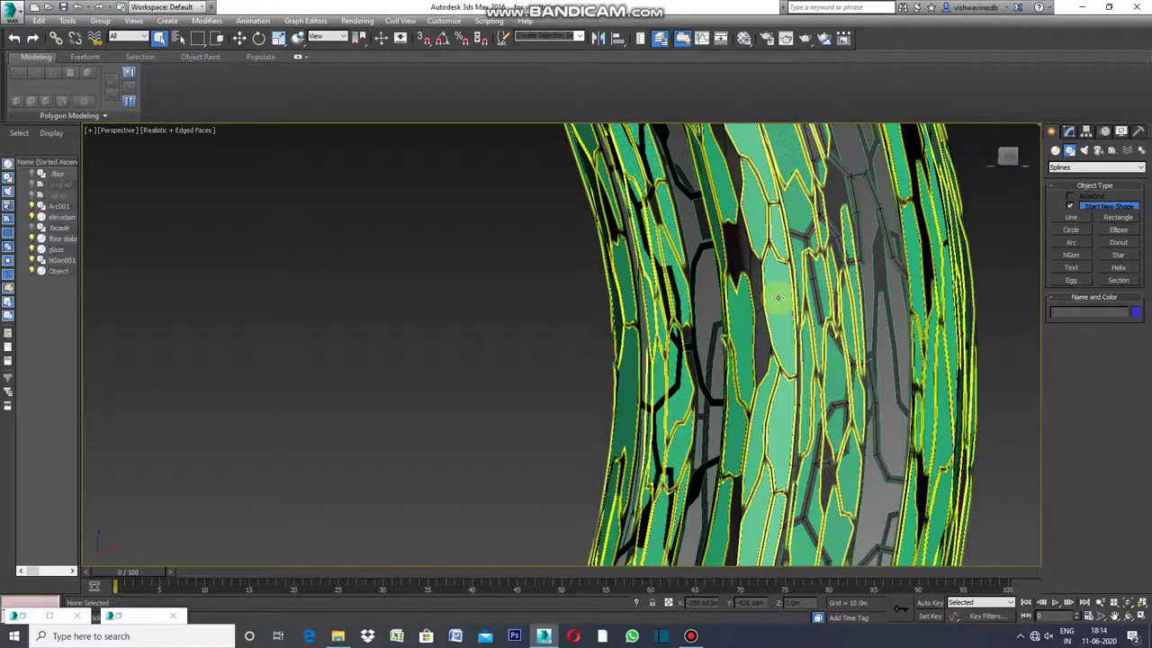
left_click(778, 297)
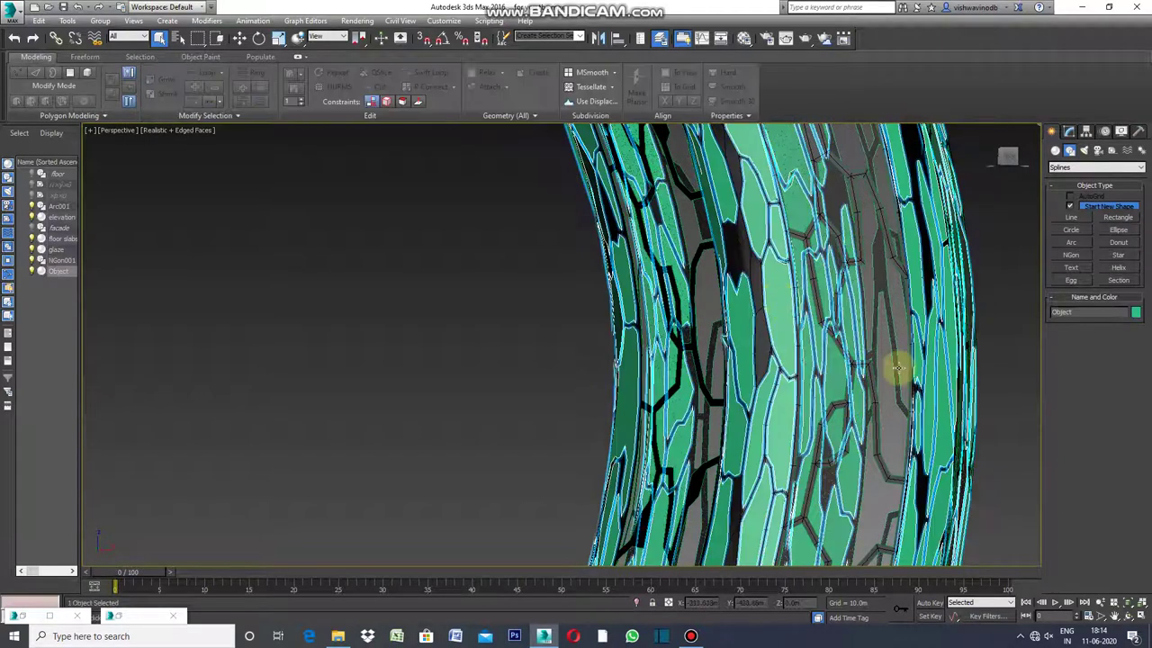
left_click(50, 615)
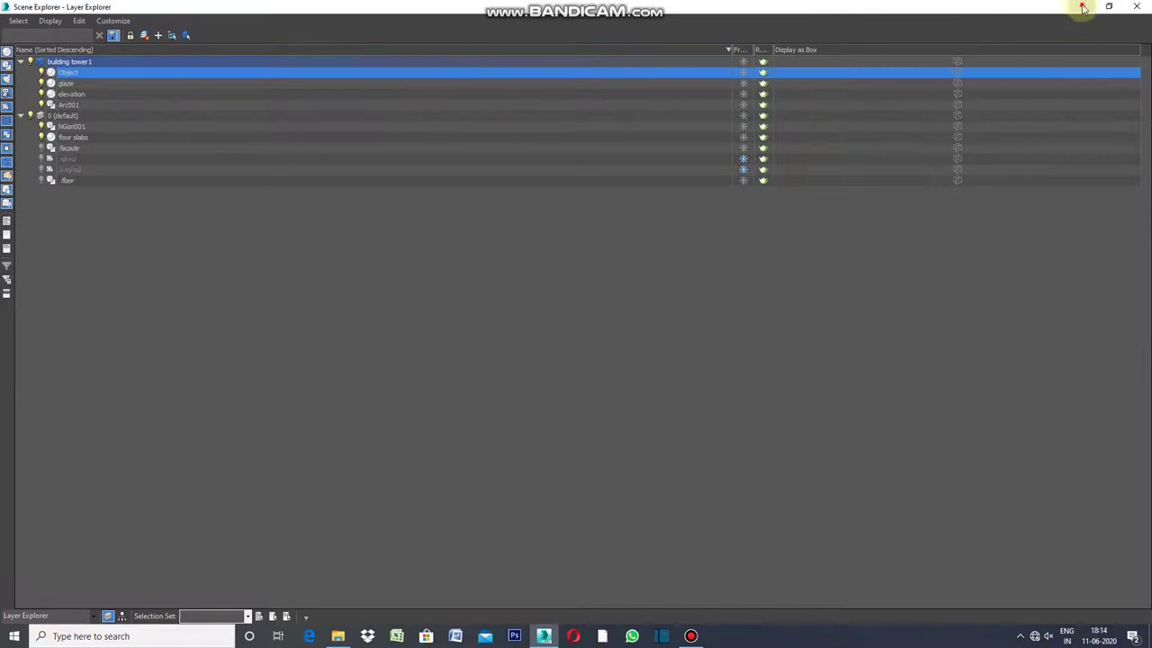
left_click(1081, 6)
left_click(115, 615)
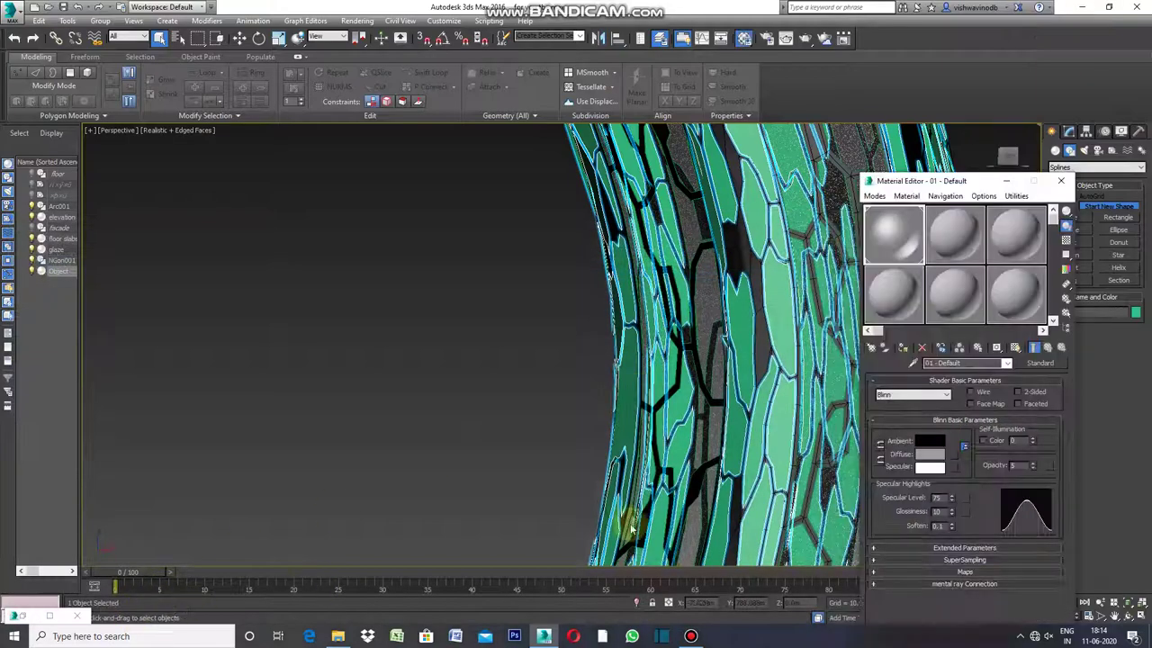
left_click(904, 349)
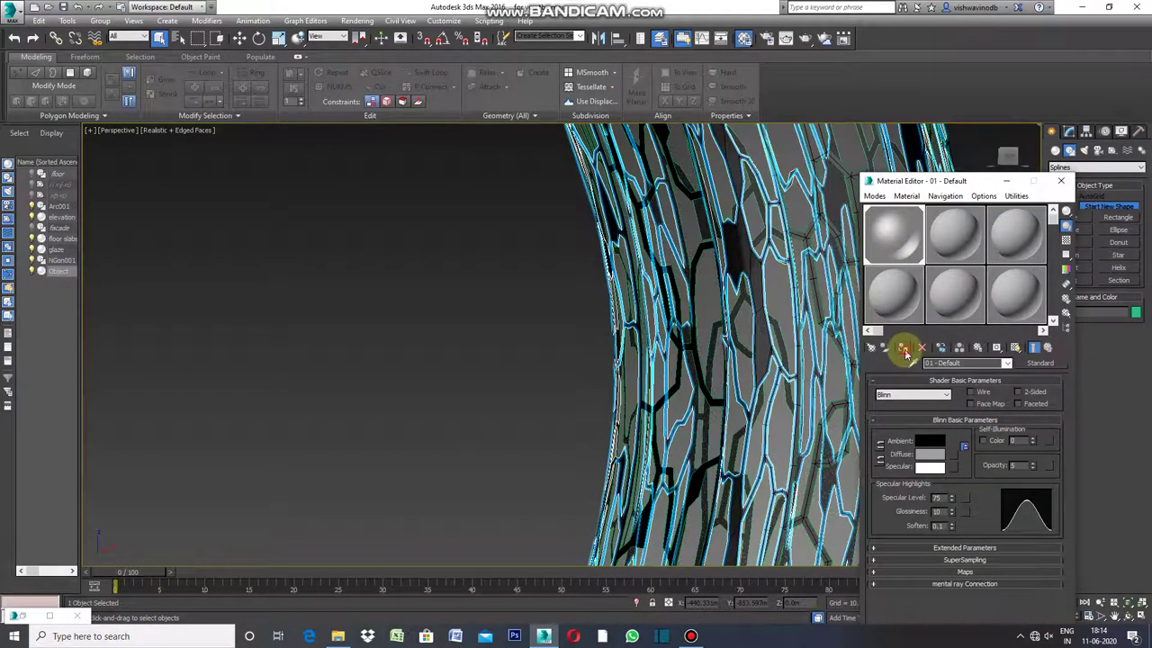
left_click(1006, 181)
left_click(503, 287)
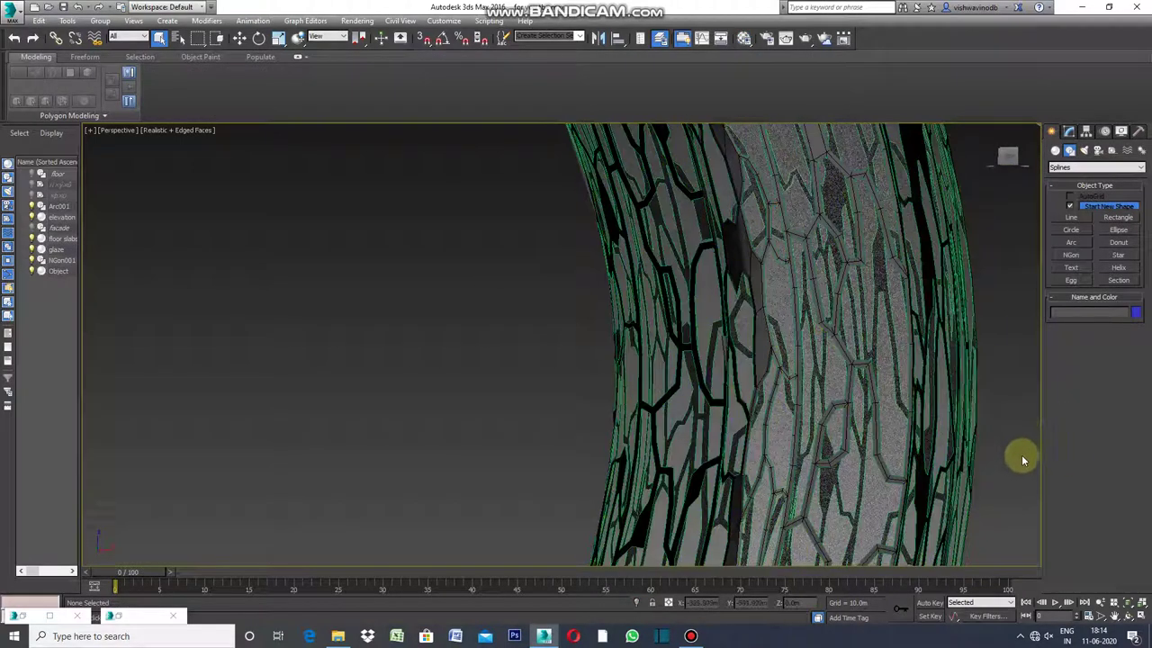
Step: Frame the full arch and its grey tile panels in the perspective view, then restore the Material Editor
middle_click_drag(1021, 454, 926, 424, "alt")
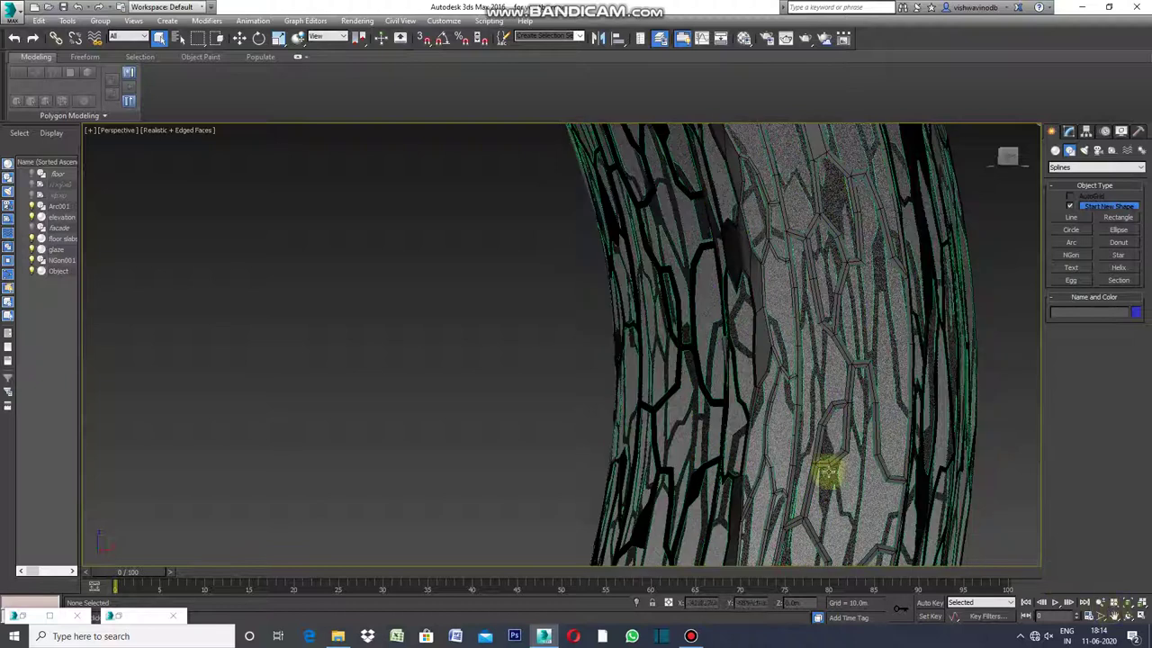
scroll(630, 358, "down", 2)
scroll(601, 338, "down", 2)
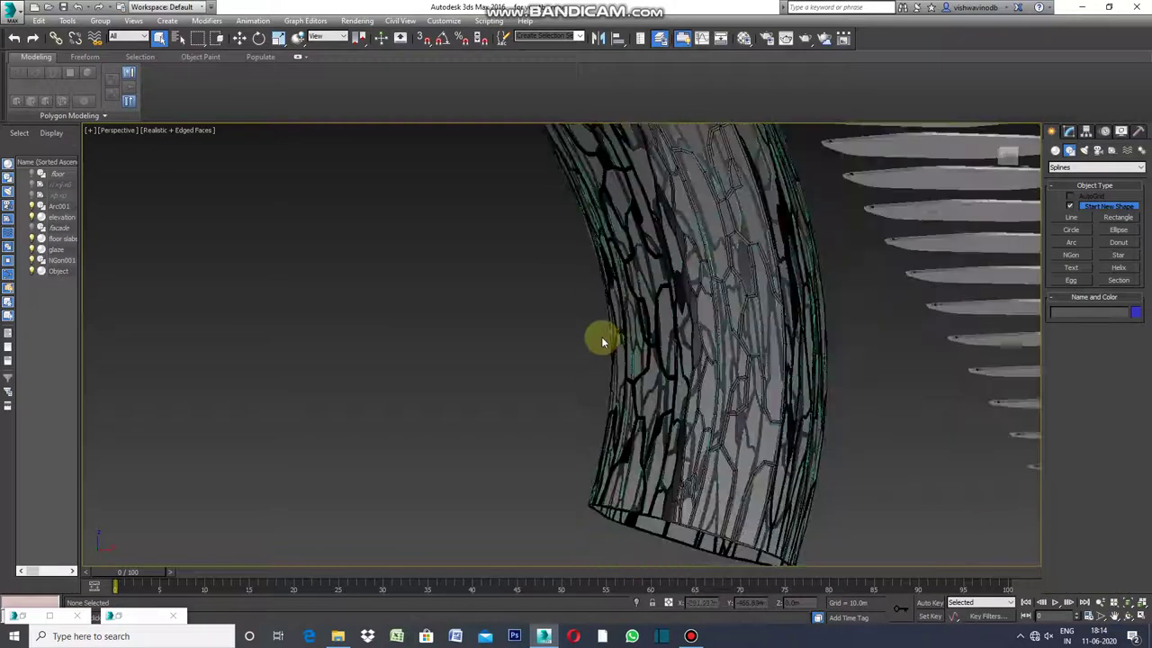
scroll(598, 335, "down", 2)
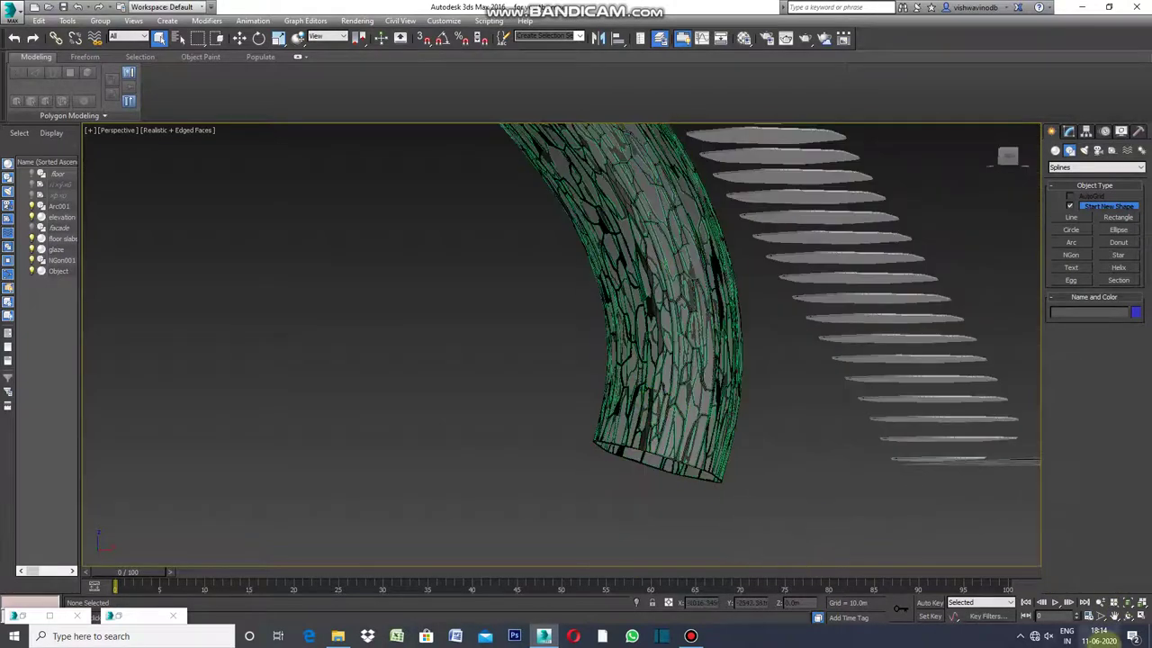
left_click(1114, 619)
mouse_move(602, 332)
left_mouse_down()
mouse_move(828, 474)
mouse_move(763, 434)
left_mouse_up()
scroll(763, 434, "down", 2)
mouse_move(607, 370)
left_mouse_down()
mouse_move(715, 419)
mouse_move(753, 499)
left_mouse_up()
scroll(747, 467, "up", 1)
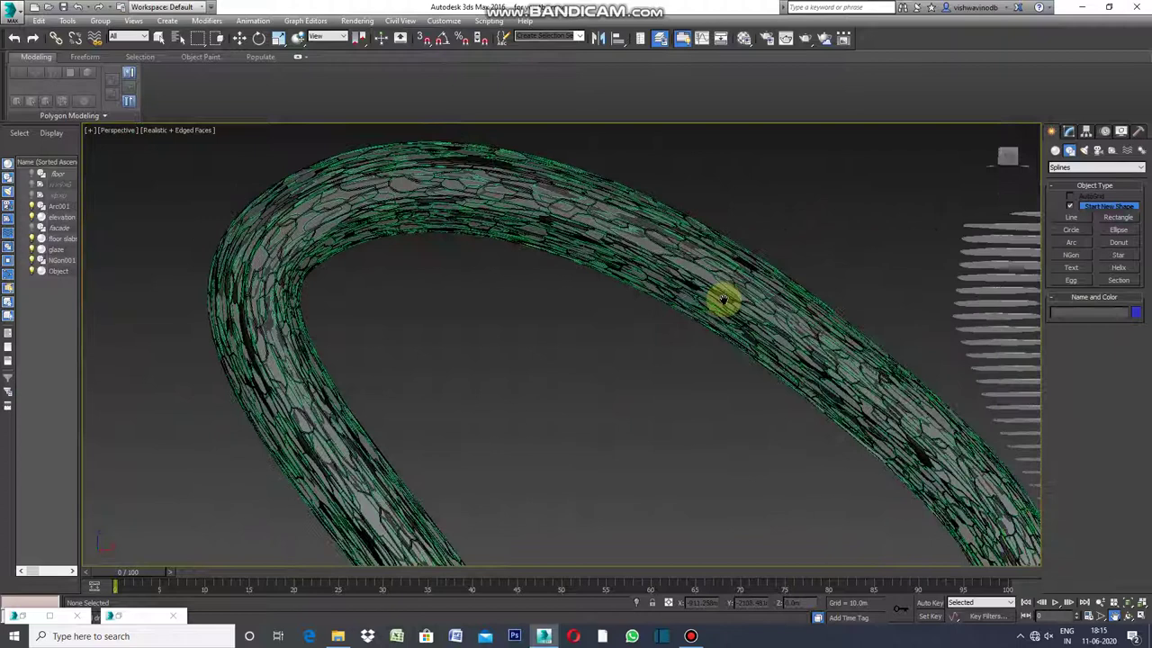
scroll(723, 301, "up", 3)
scroll(707, 304, "down", 3)
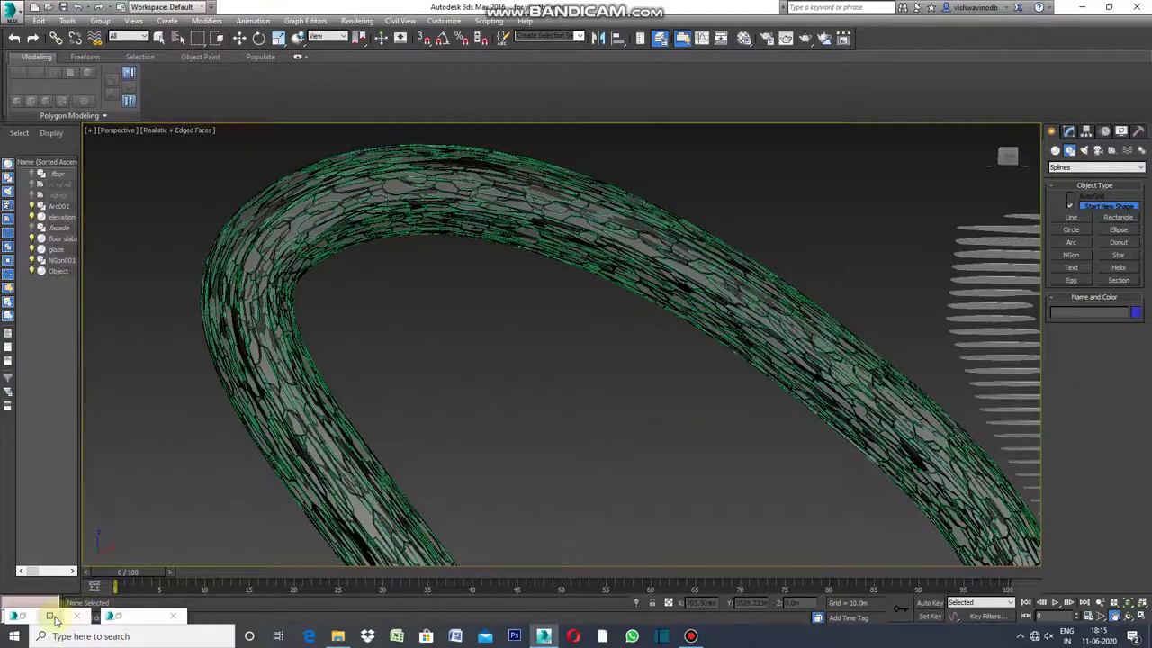
left_click(122, 618)
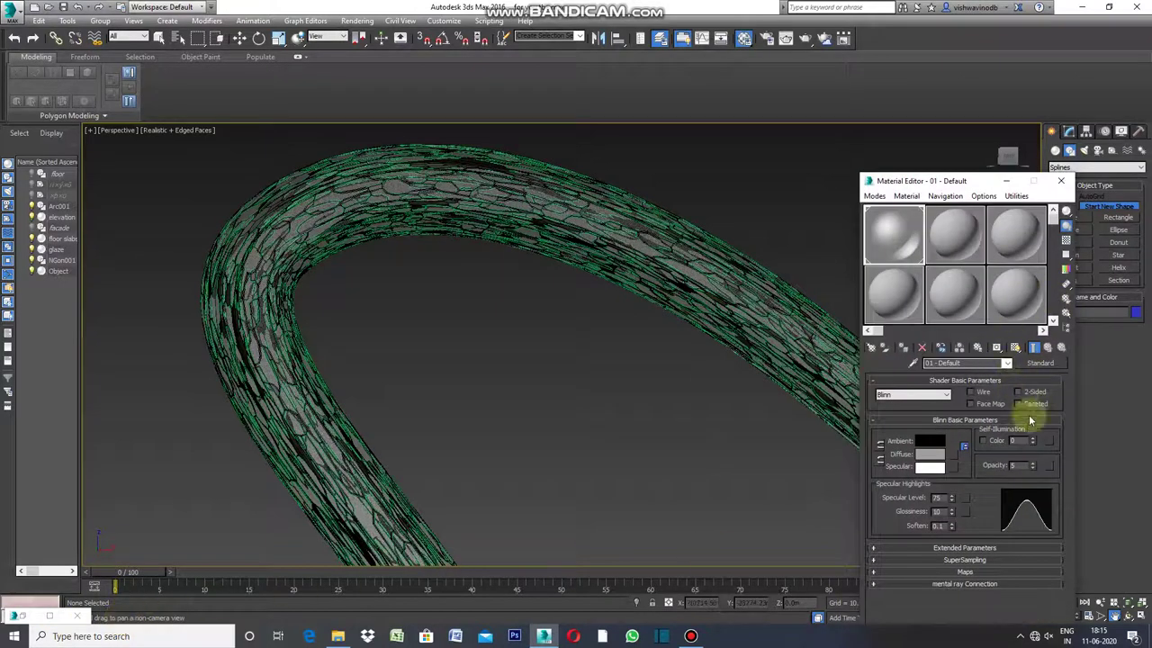